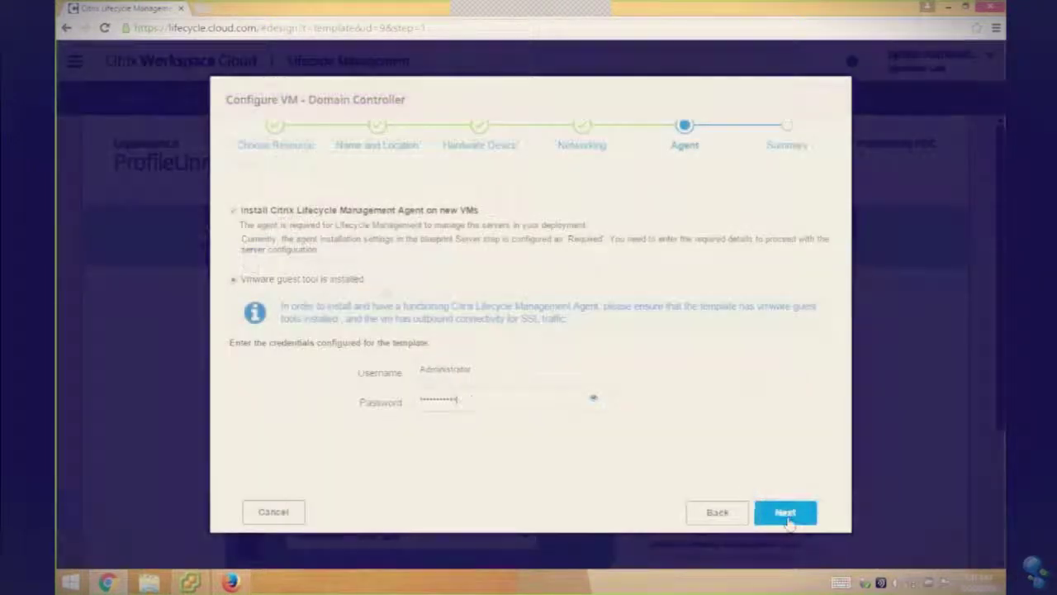
left_click(789, 519)
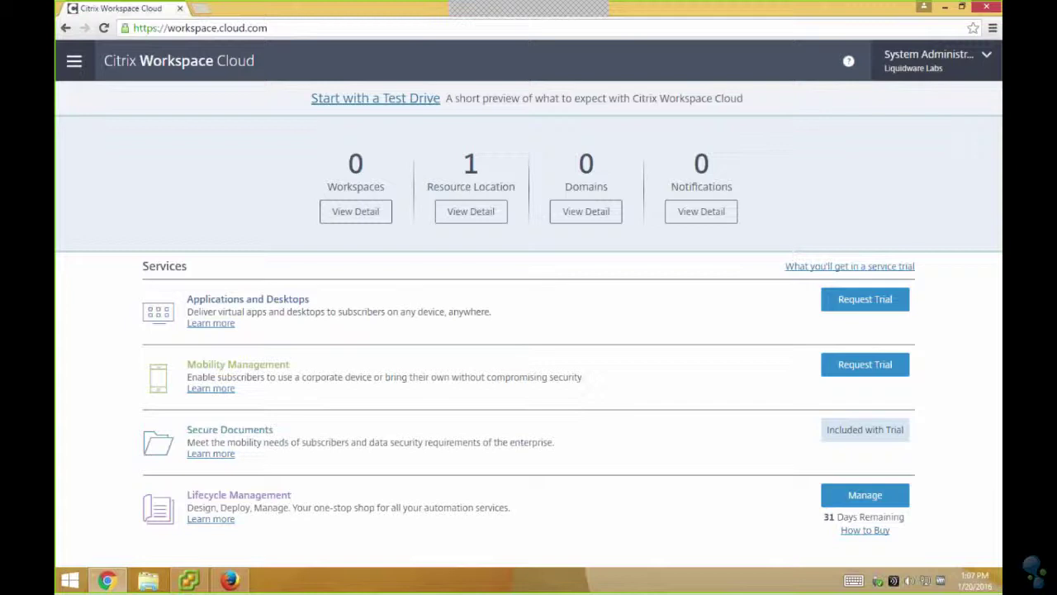
Open the Lifecycle Management service and browse its blueprint catalog down to the Community blueprints.
left_click(863, 499)
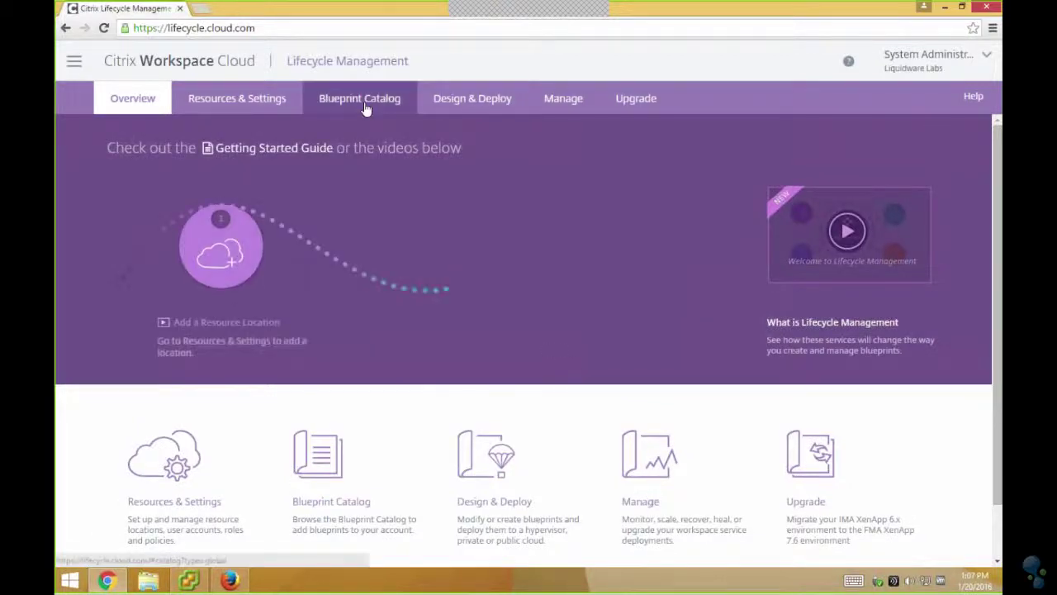
left_click(366, 108)
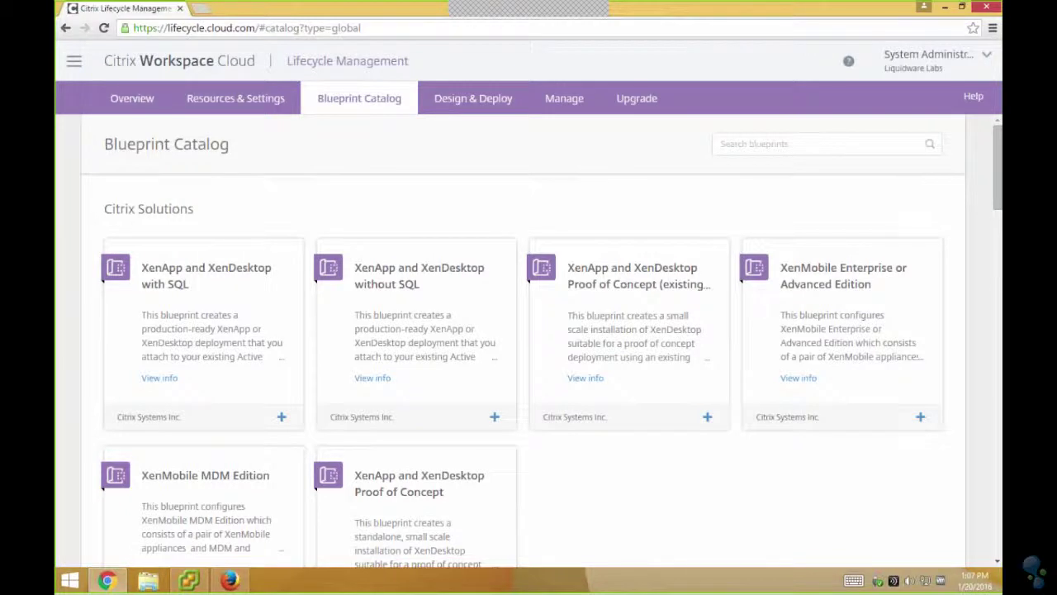
scroll(529, 338, "down", 4)
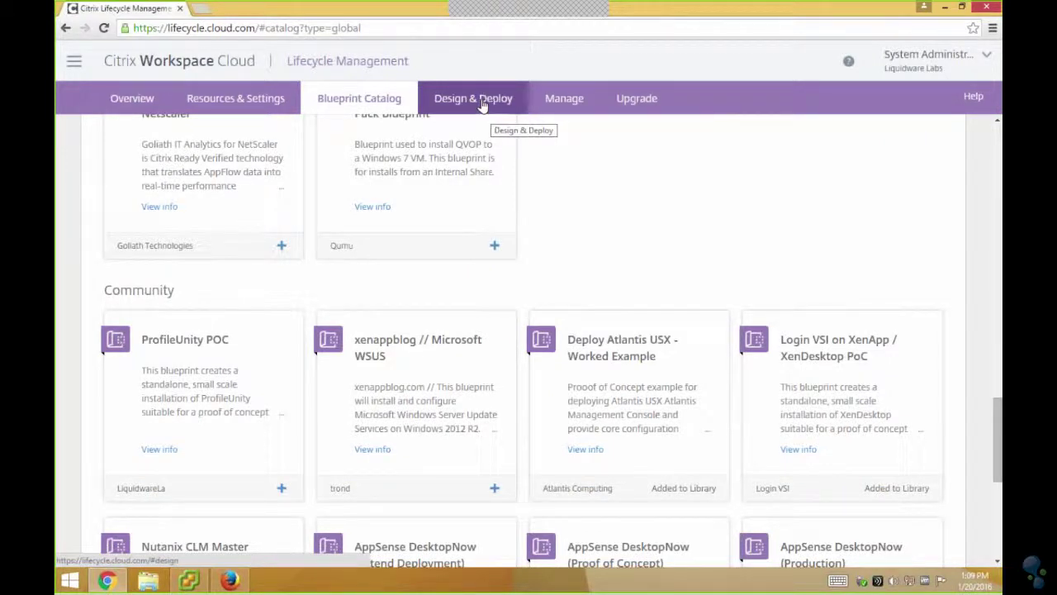
Start the deployment setup for the ProfileUnity POC blueprint from the design library.
left_click(483, 106)
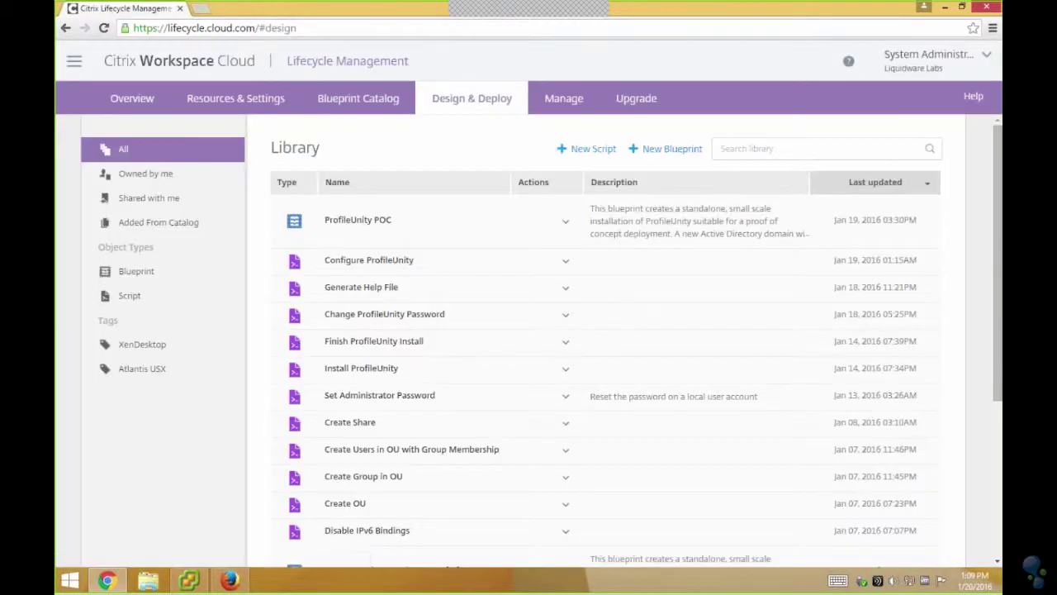
left_click(566, 222)
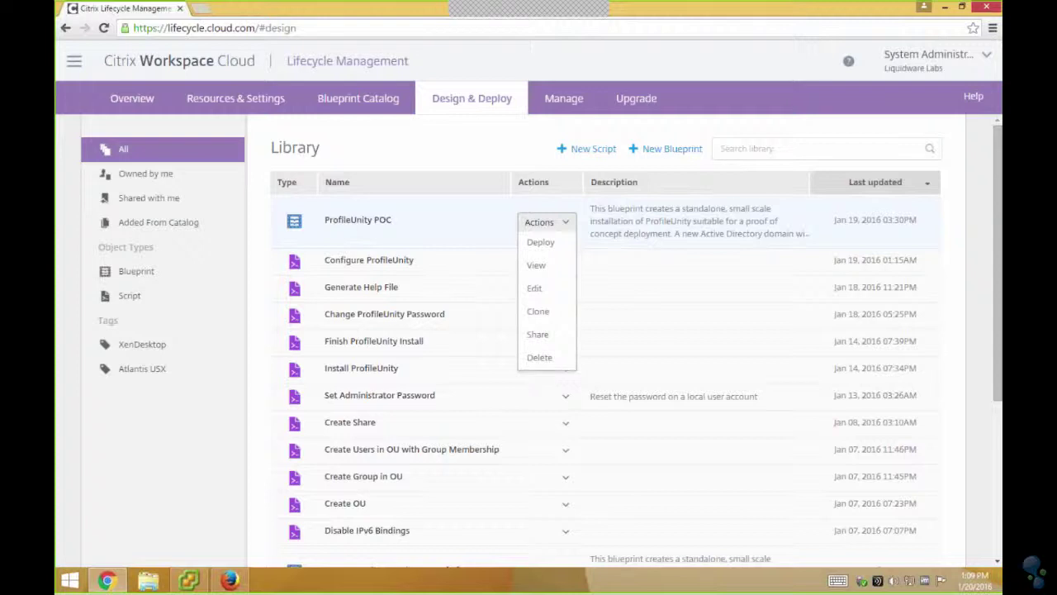
left_click(541, 243)
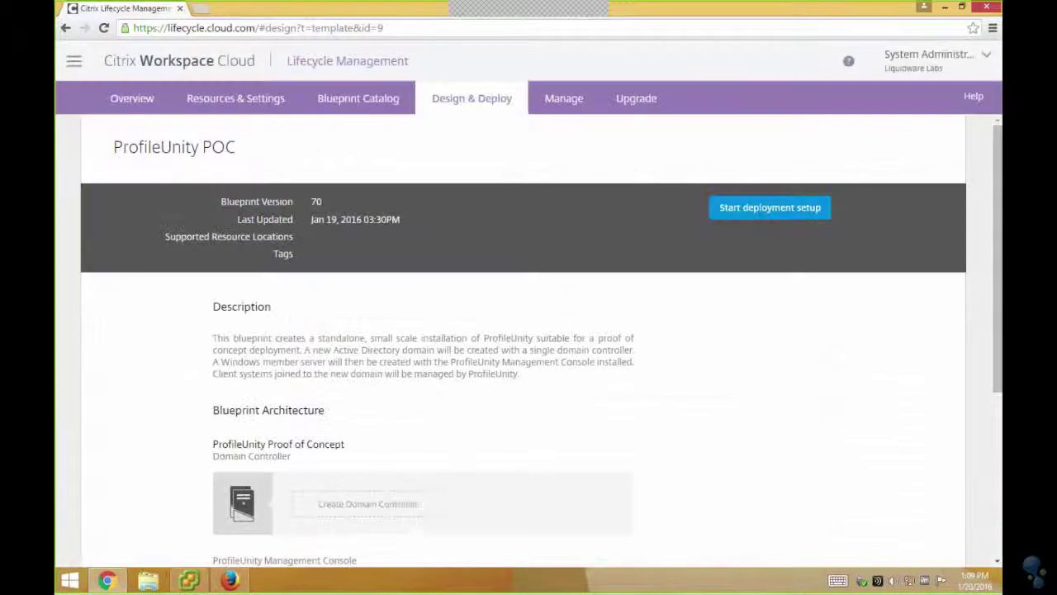
left_click(782, 217)
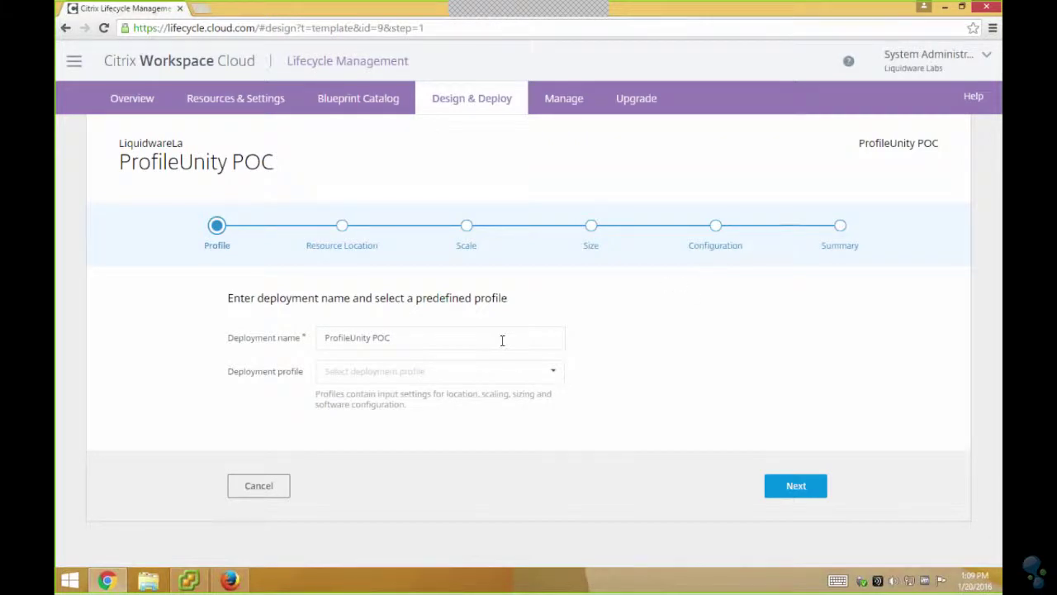
Keep ProfileUnity POC as the deployment name and choose QA as the deployment's resource location.
left_click(805, 488)
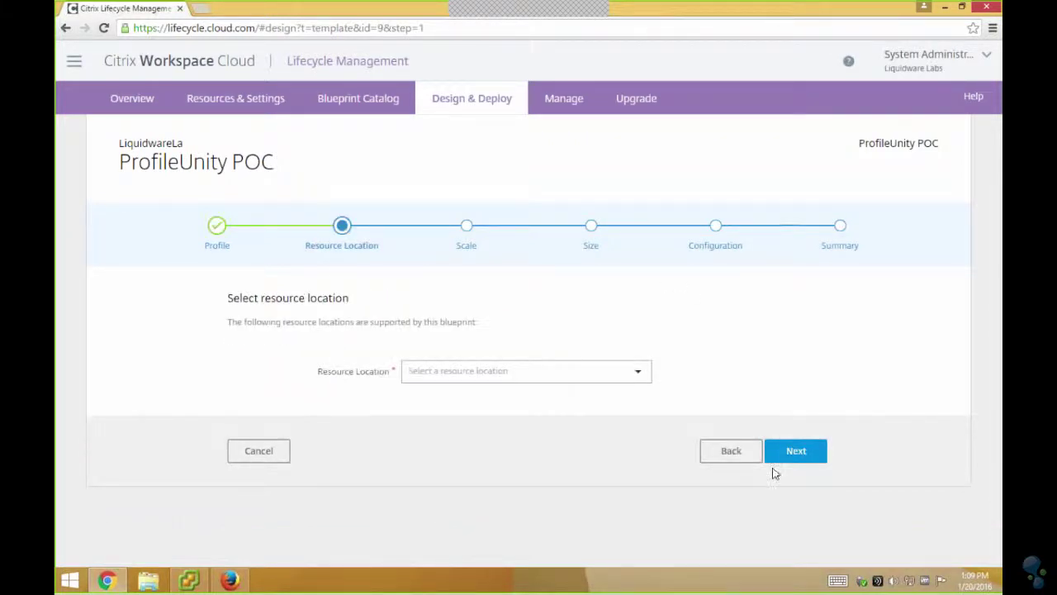
left_click(637, 374)
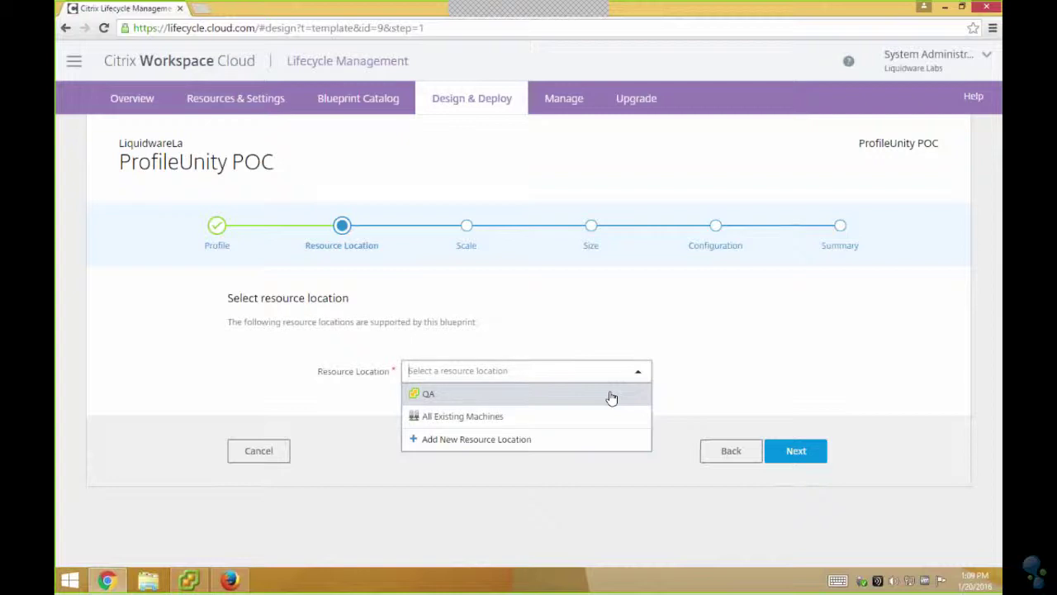
left_click(612, 395)
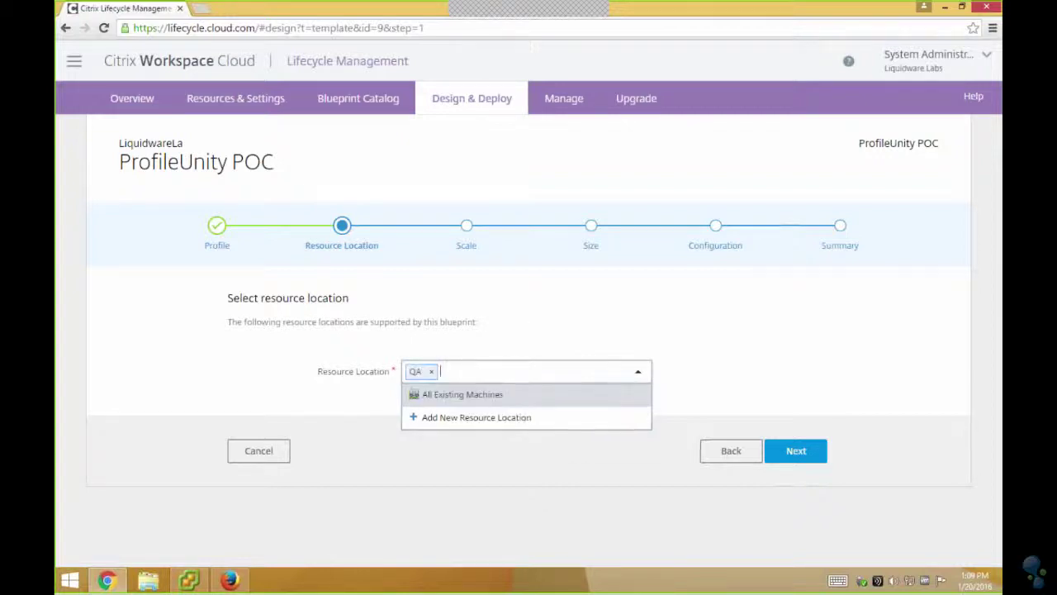
left_click(796, 451)
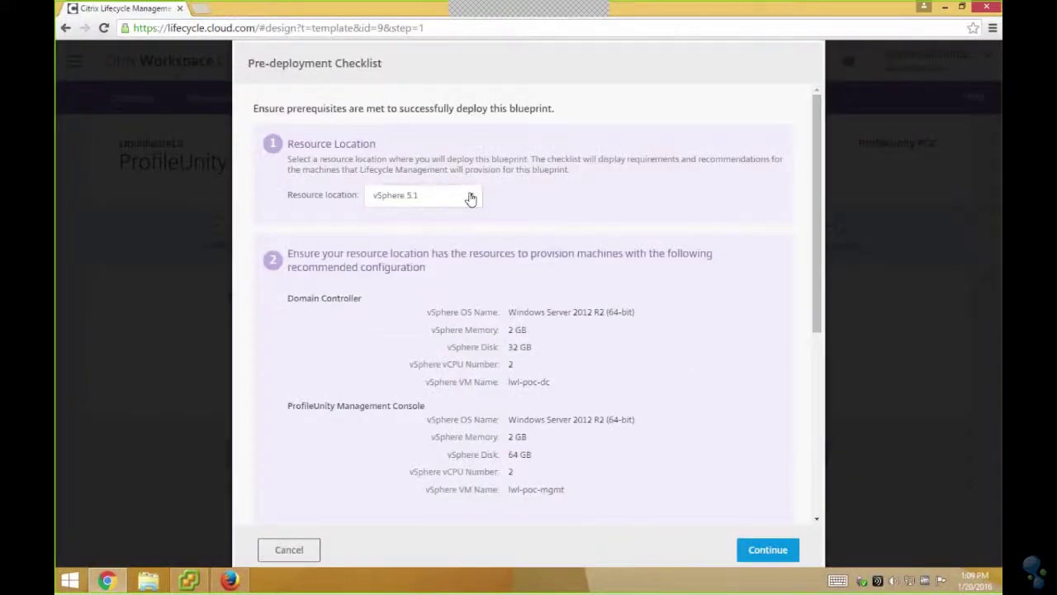
Set the pre-deployment checklist's resource location to vSphere 6.0 and accept the default number of VMs per tier.
left_click(470, 196)
left_click(405, 265)
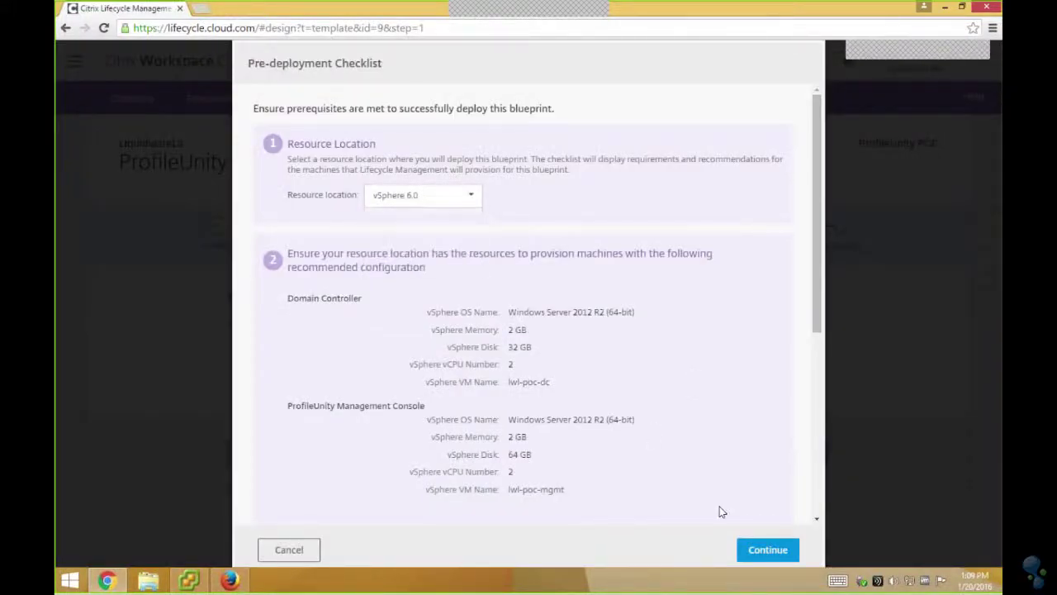
left_click(769, 554)
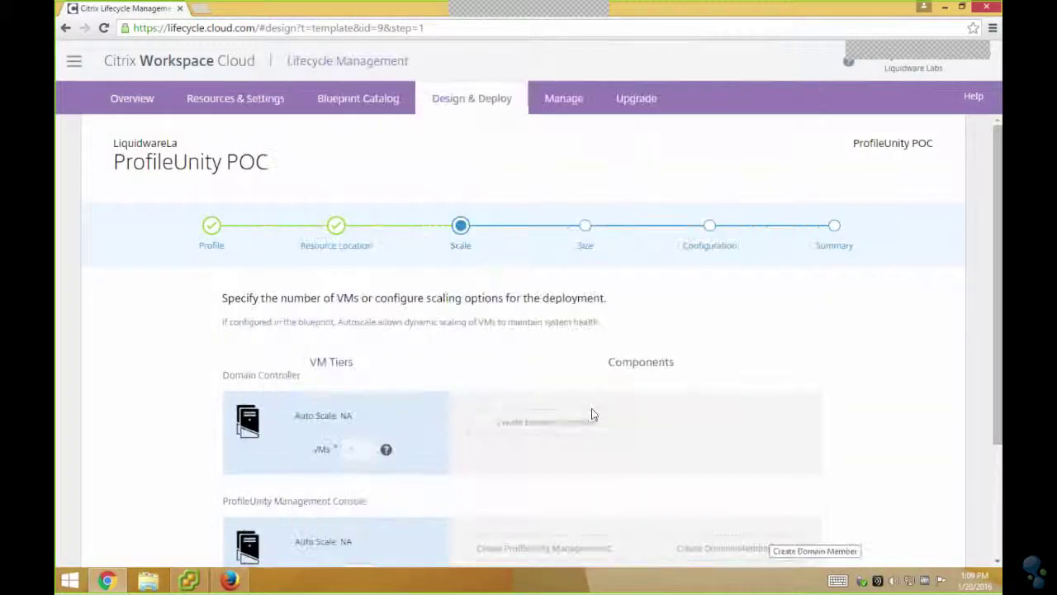
scroll(591, 413, "down", 2)
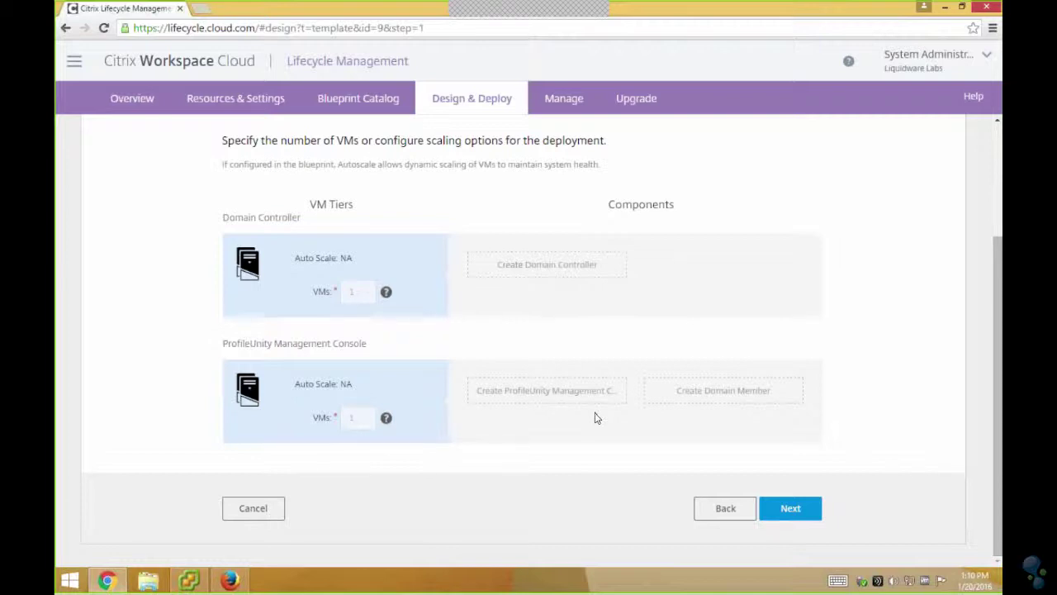
left_click(786, 509)
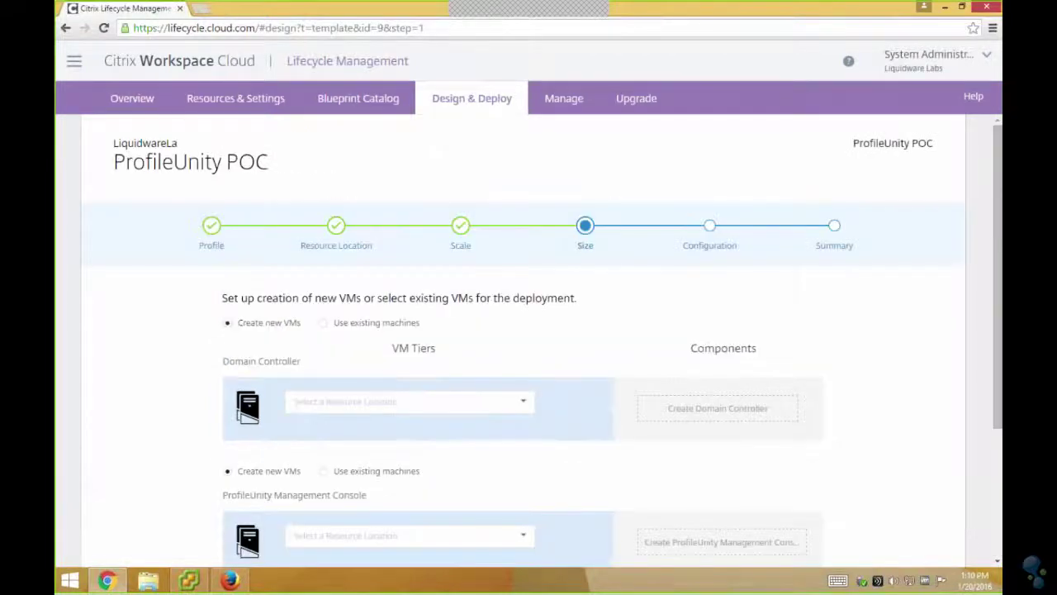
Assign the Domain Controller tier to the QA resource location and place its new VM on host esx03.lwlqa.int.
left_click(524, 404)
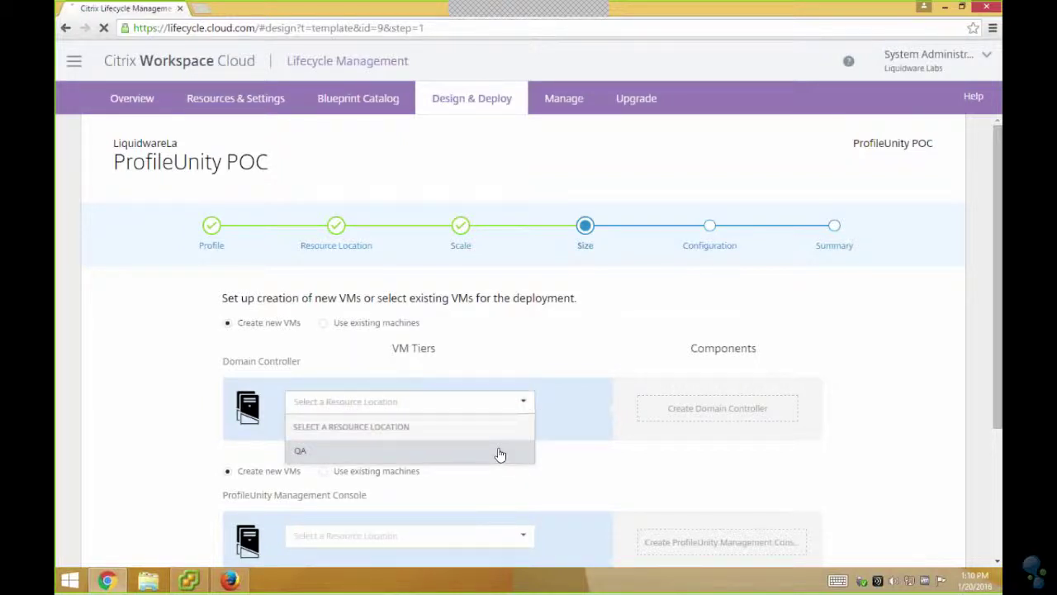
left_click(500, 454)
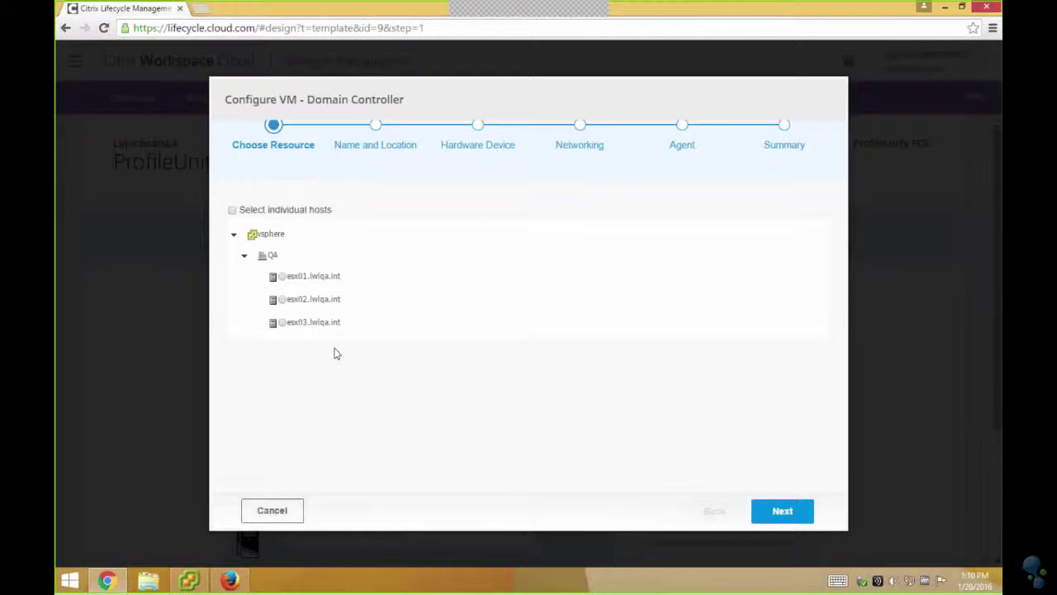
left_click(281, 322)
left_click(782, 510)
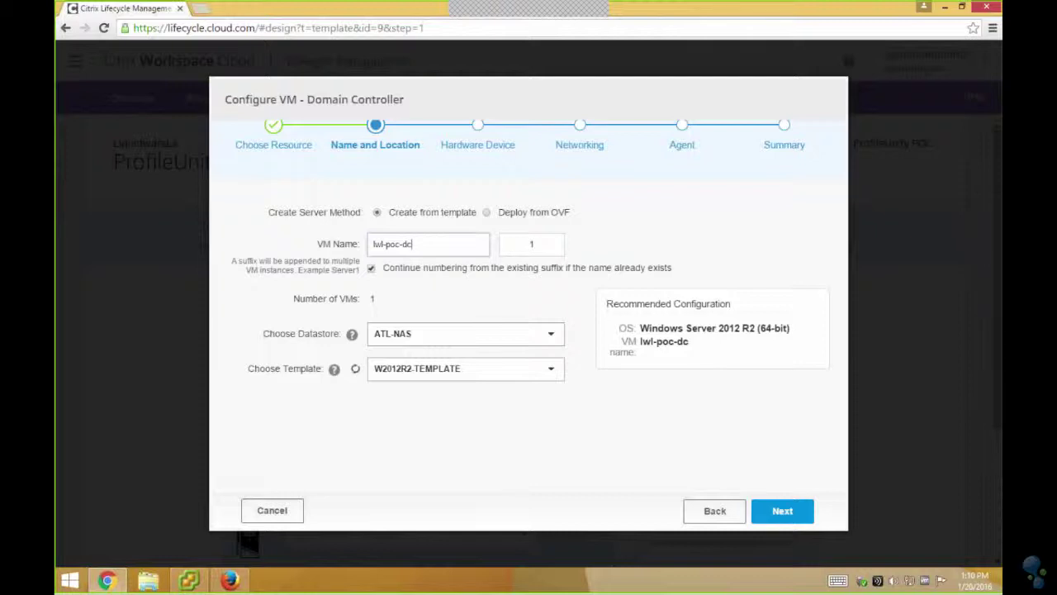
Accept lwl-poc-dc on ATL-NAS from W2012R2-TEMPLATE, set its disk size to 100 GB and keep the default networking.
left_click(768, 510)
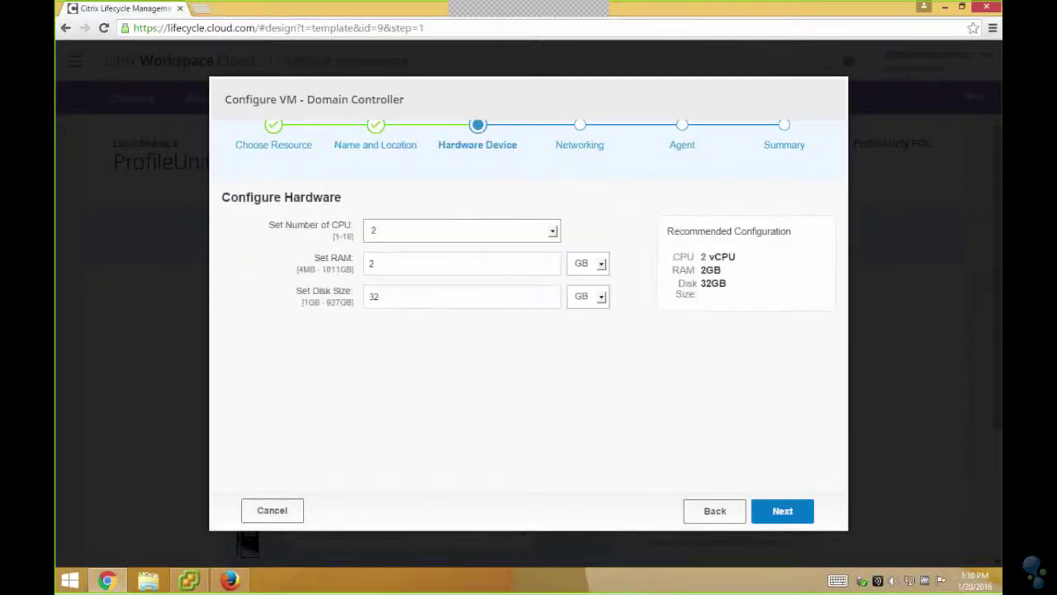
double_click(450, 295)
type("100")
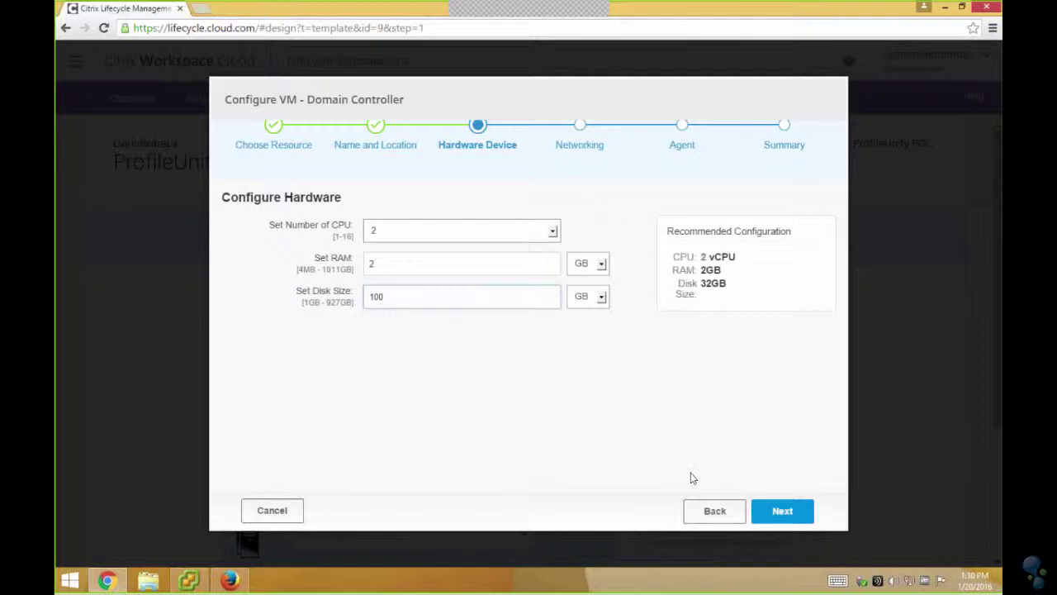
left_click(788, 510)
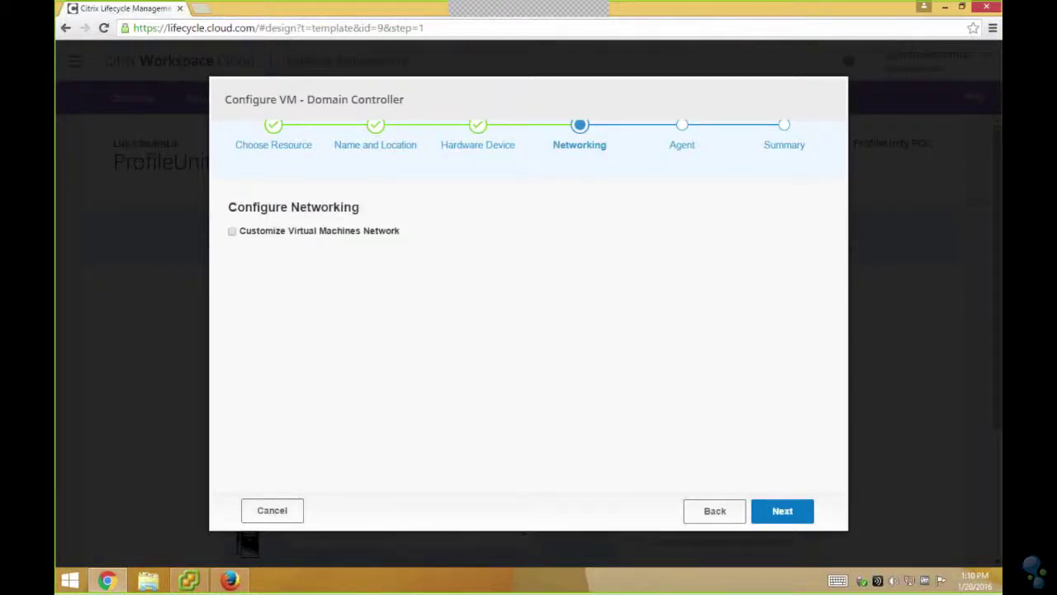
left_click(784, 511)
Enter the template credentials with username Administrator and the account password, and finish the Domain Controller VM configuration.
type("Admi")
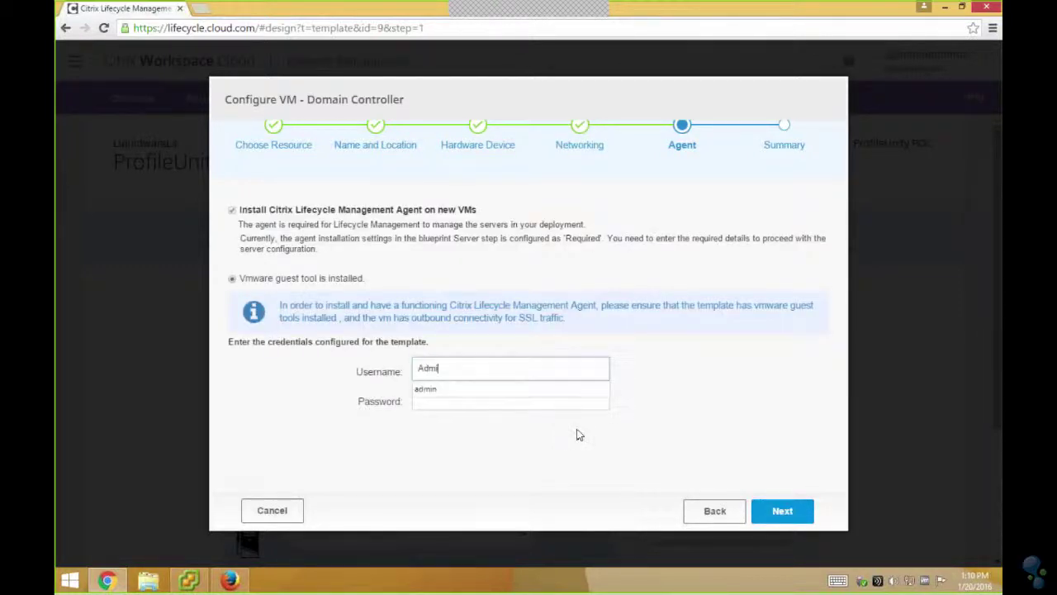
type("nistrator")
key("Tab")
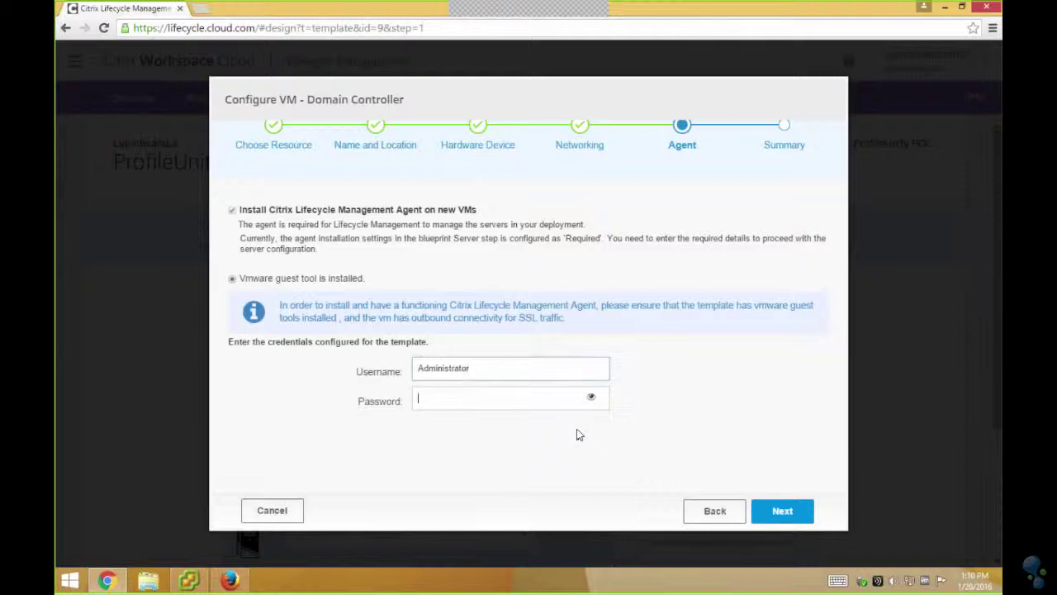
type("••••")
type("•••")
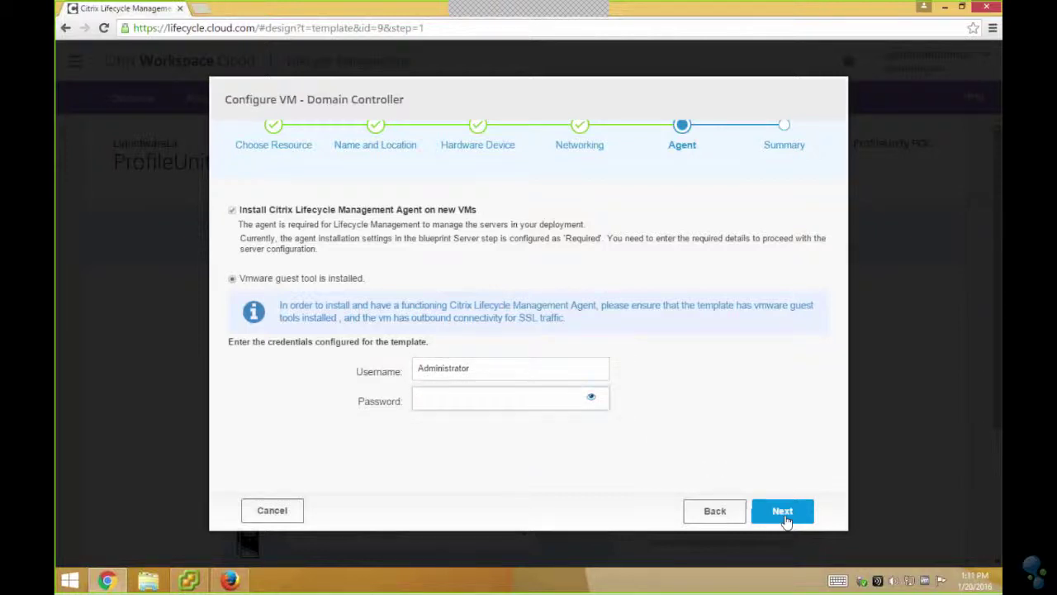
type("••")
key("Return")
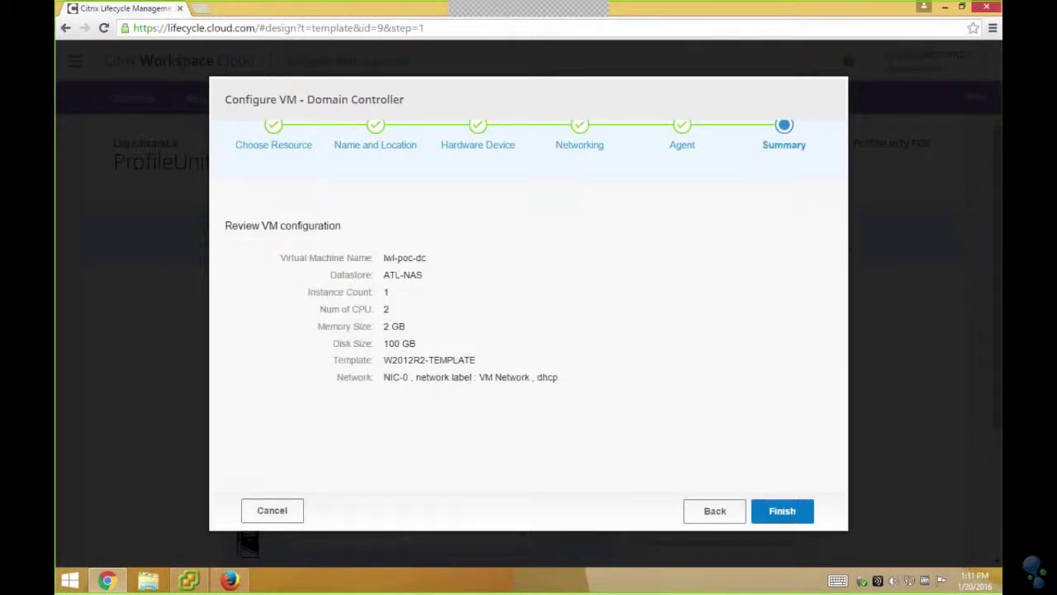
key("Return")
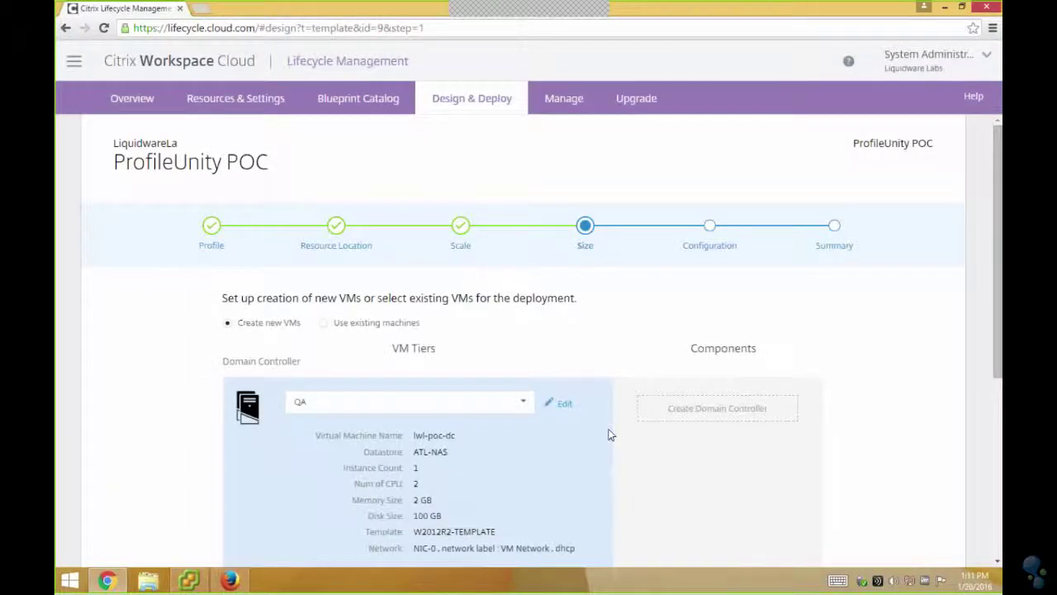
Assign the ProfileUnity Management Console tier to QA and place its new VM on host esx03.lwlqa.int.
scroll(609, 434, "down", 4)
left_click(522, 376)
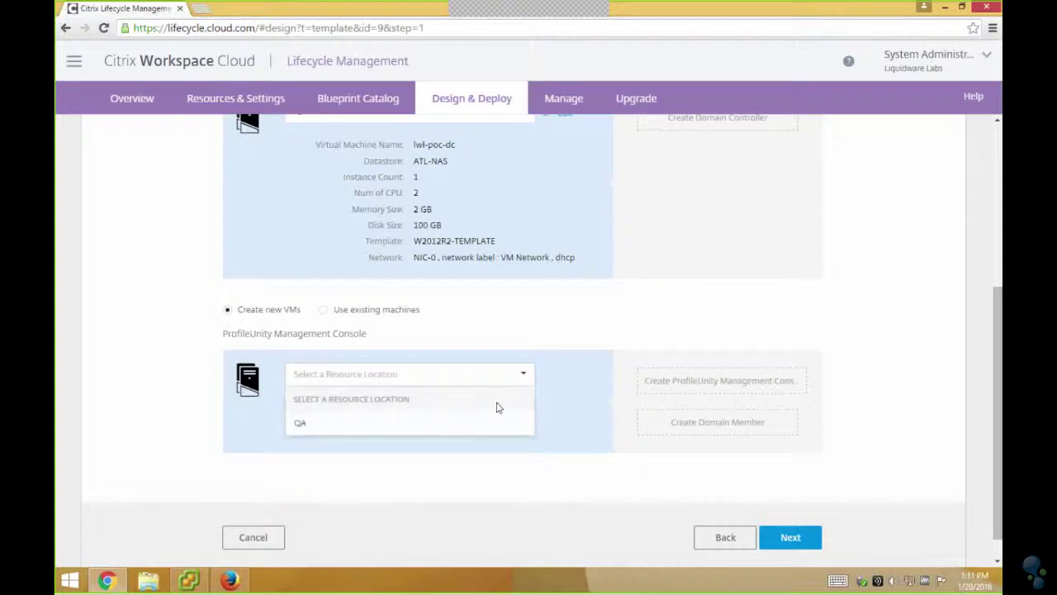
left_click(494, 424)
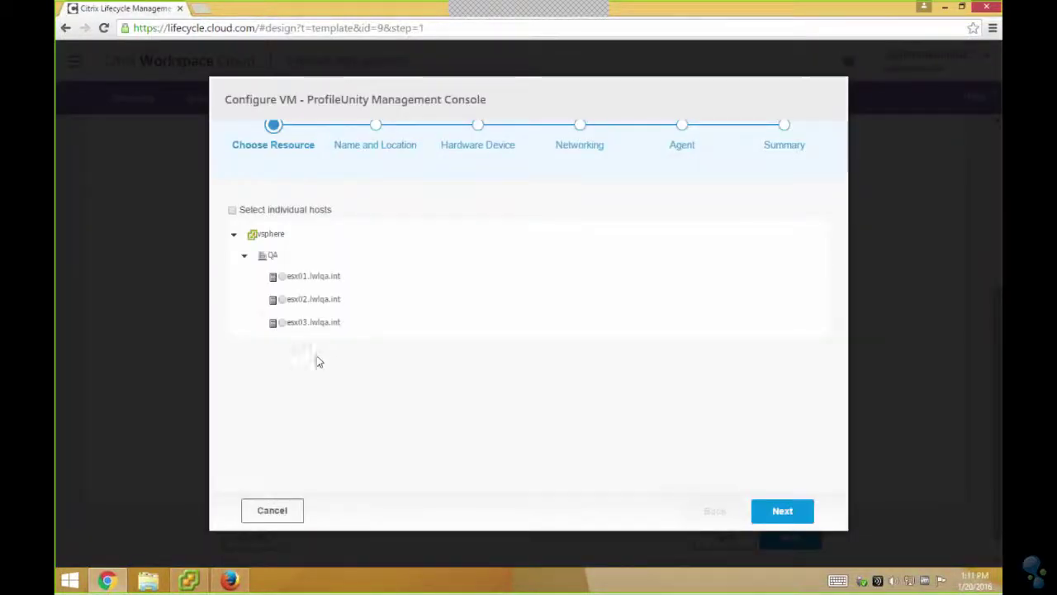
left_click(281, 323)
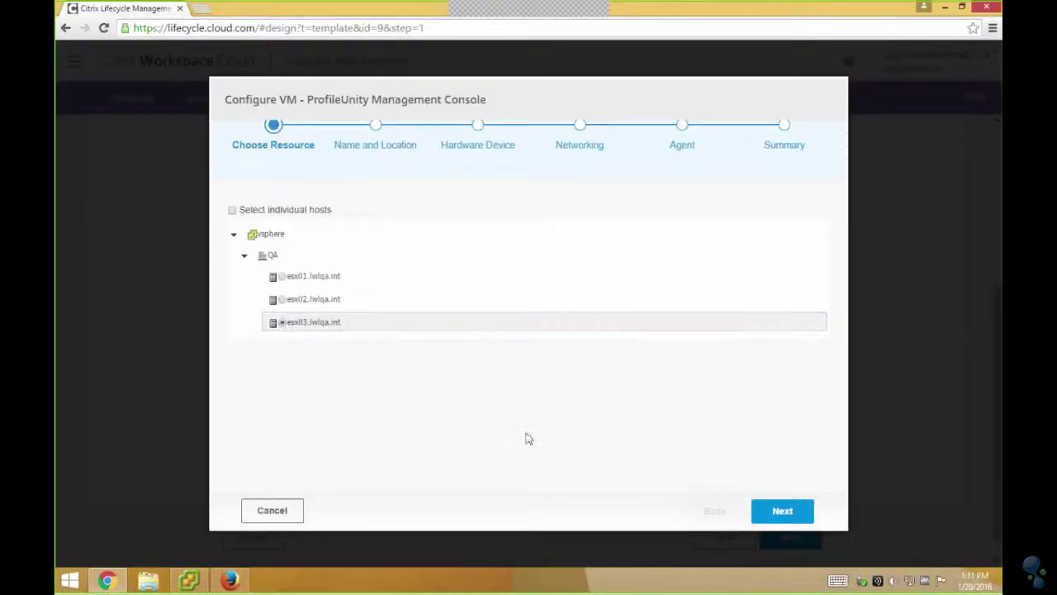
left_click(787, 507)
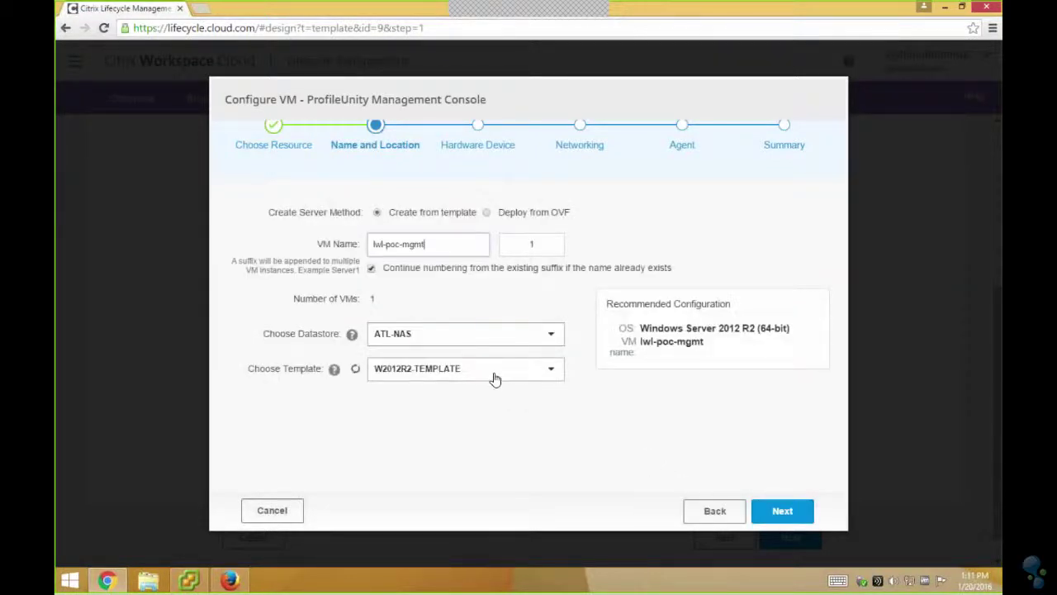
Accept lwl-poc-mgmt on ATL-NAS from W2012R2-TEMPLATE, set its disk size to 100 GB and keep the default networking.
left_click(780, 510)
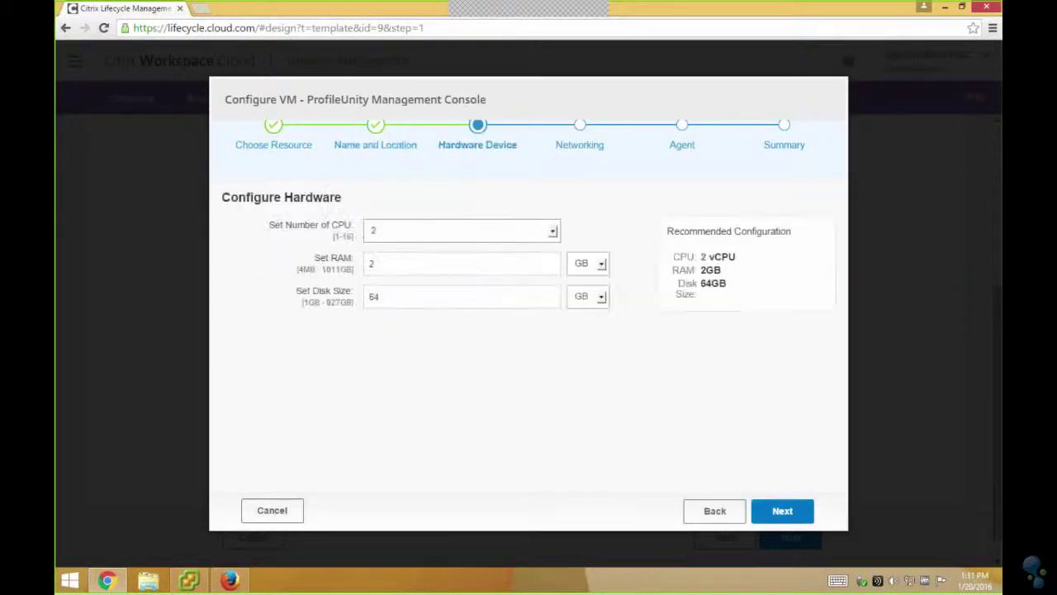
double_click(497, 302)
type("100")
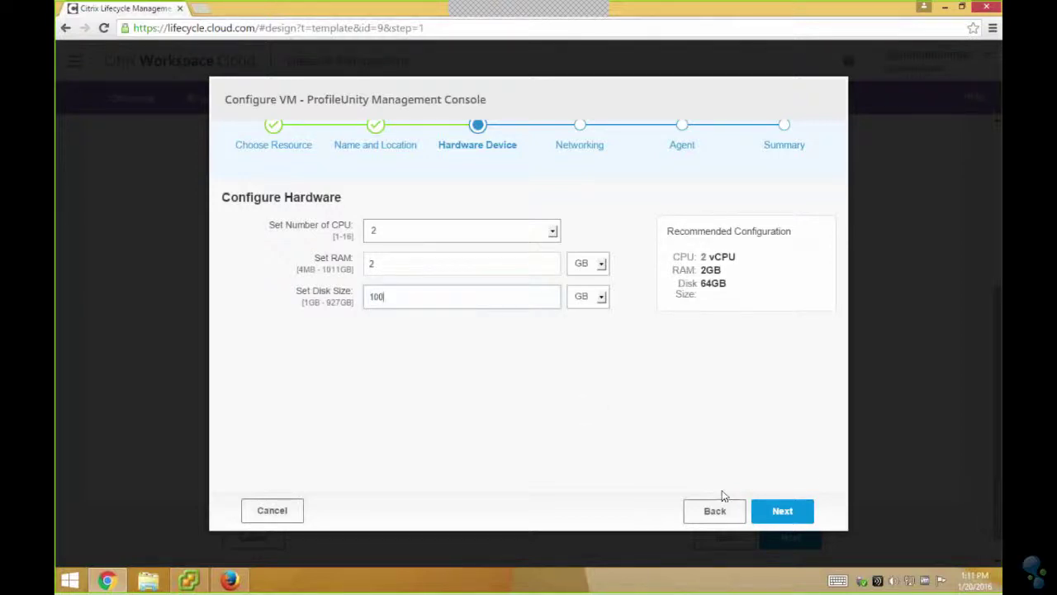
left_click(773, 513)
left_click(782, 510)
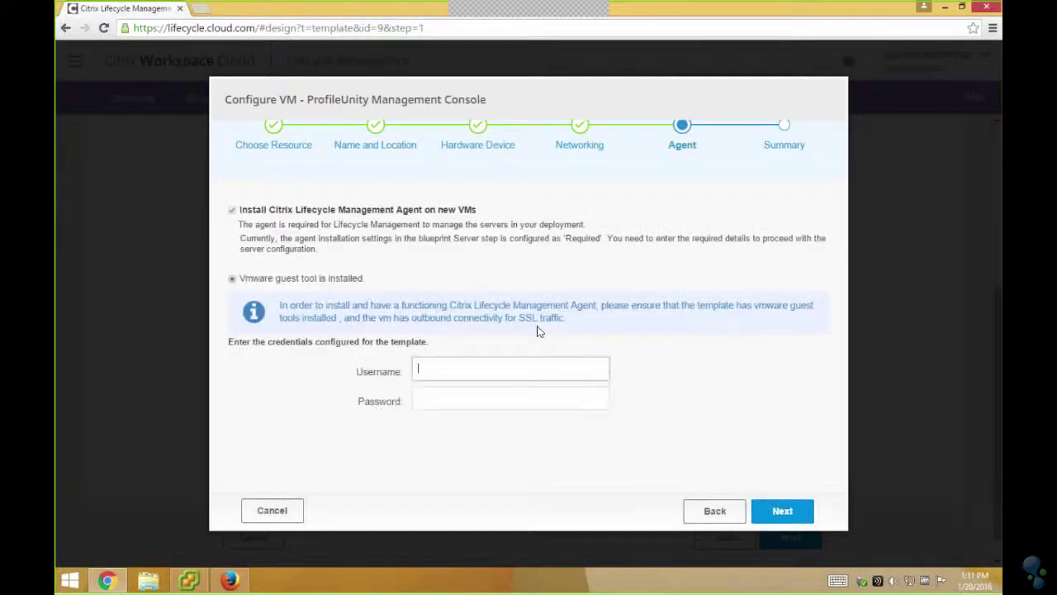
Enter the template credentials with username Administrator and the account password, and finish the ProfileUnity Management Console VM configuration.
type("Administrator")
key("Tab")
type("***")
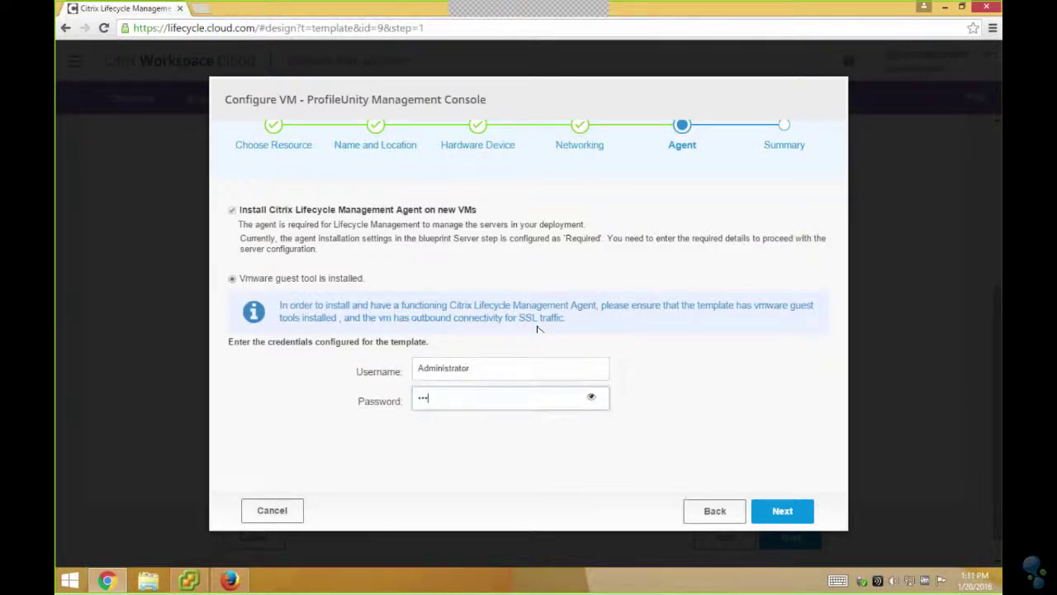
type("********")
key("ctrl+a")
key("BackSpace")
type("********")
left_click(781, 508)
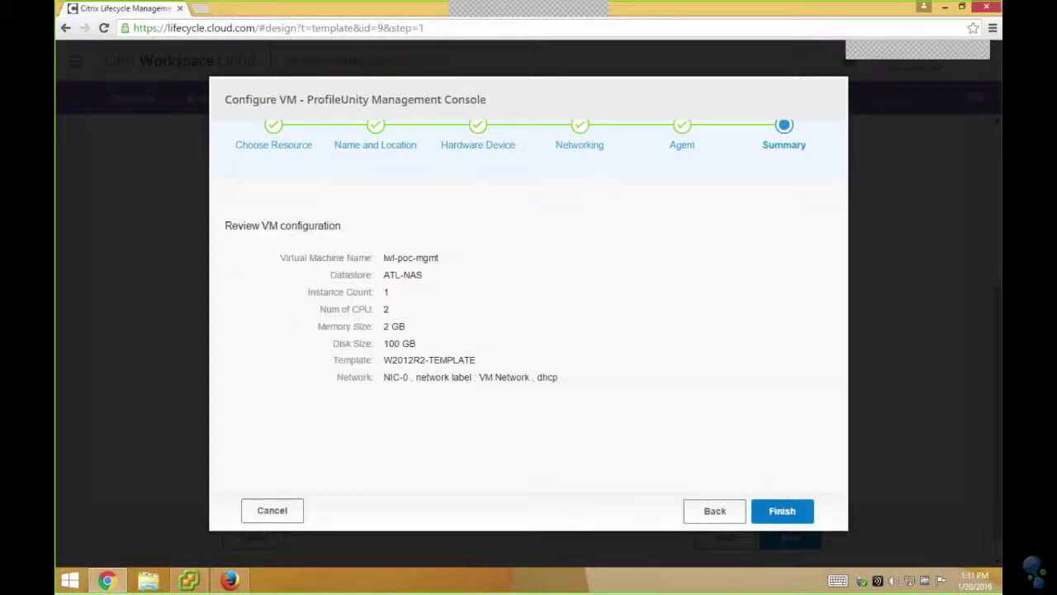
left_click(782, 510)
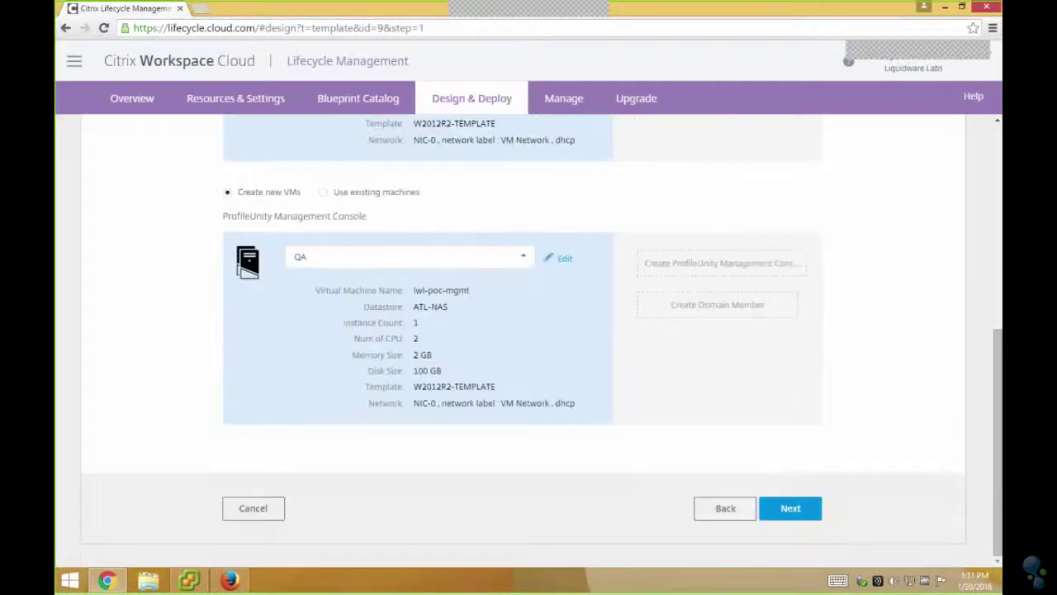
Proceed to the deployment parameters, fill in the AdministratorPassword and SafeModePassword for the domain controller, and continue to the summary.
left_click(789, 508)
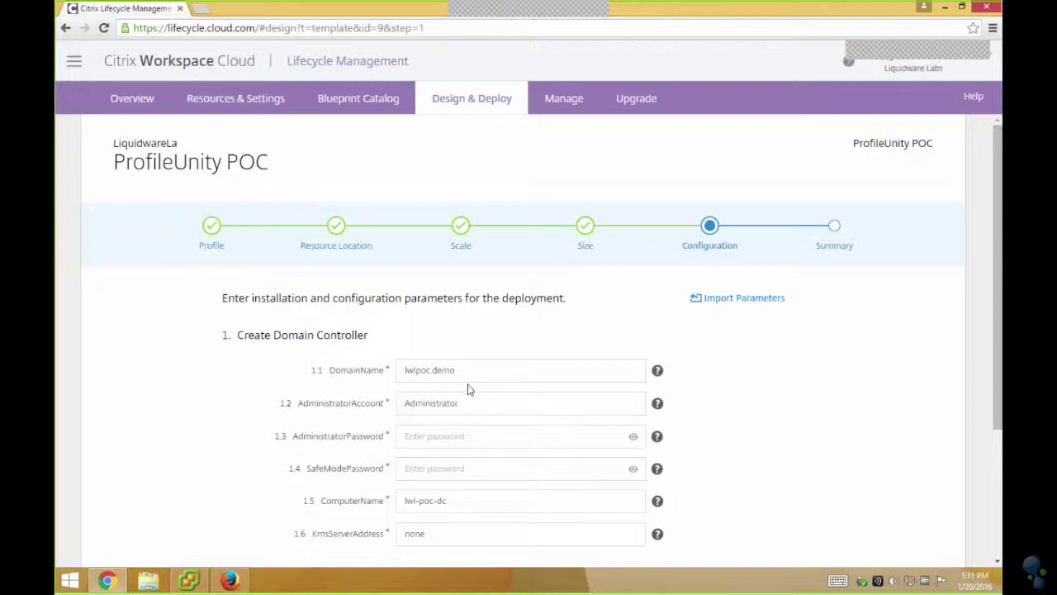
scroll(467, 390, "down", 1)
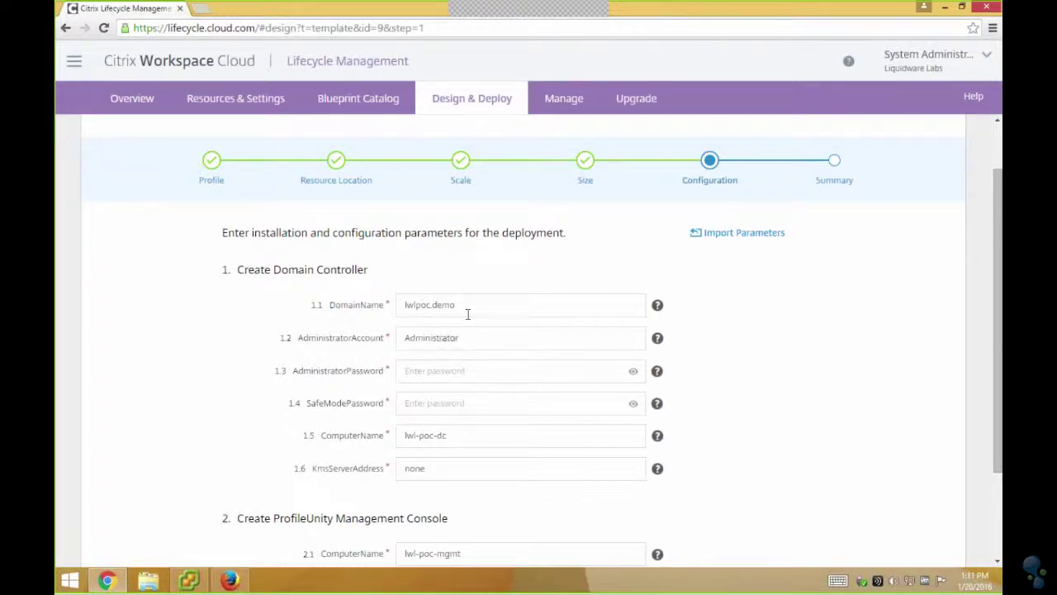
left_click(448, 371)
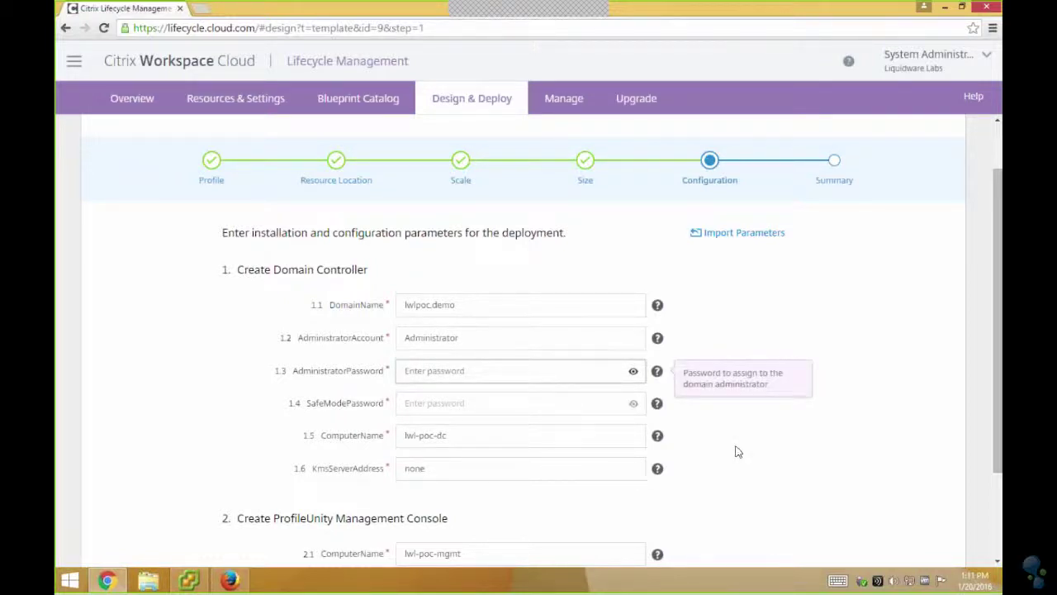
type("***********")
key("Tab")
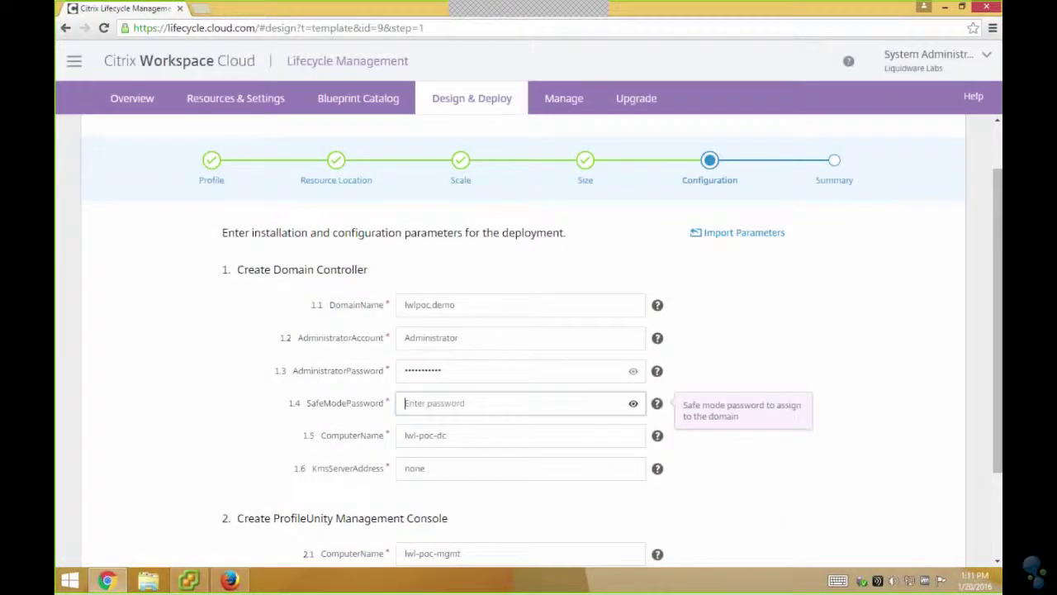
type("**")
key("BackSpace")
key("BackSpace")
type("***********")
scroll(837, 472, "down", 3)
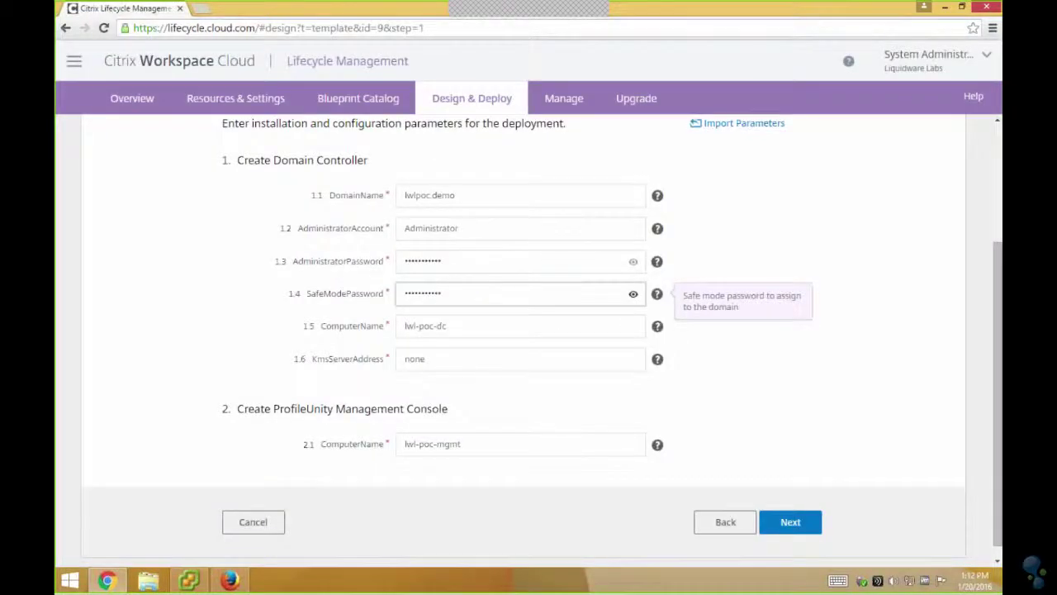
left_click(790, 524)
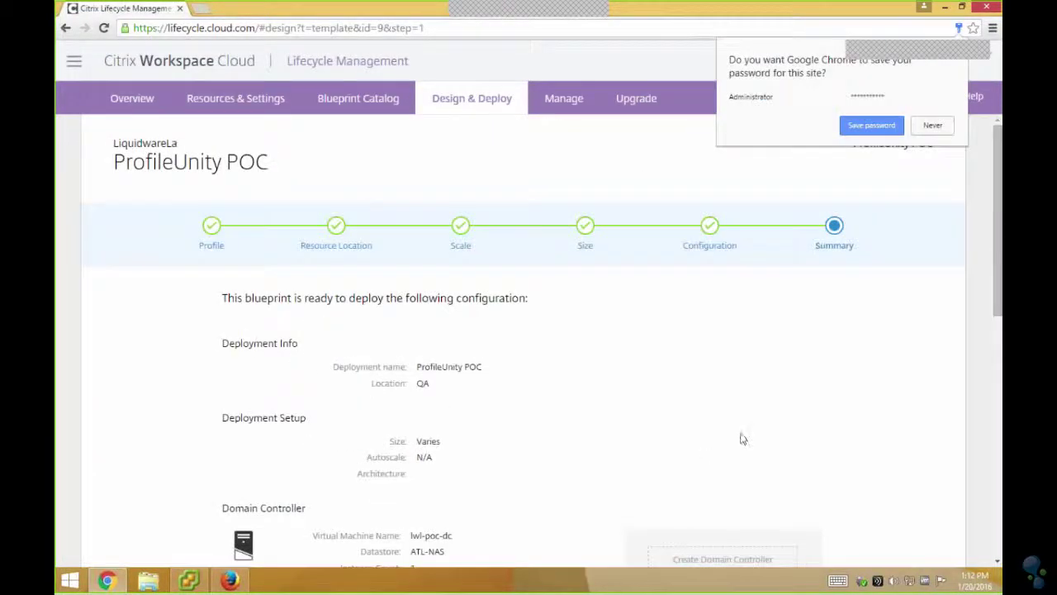
Decline saving the password in the browser, review the deployment summary, and deploy the ProfileUnity POC blueprint.
left_click(933, 124)
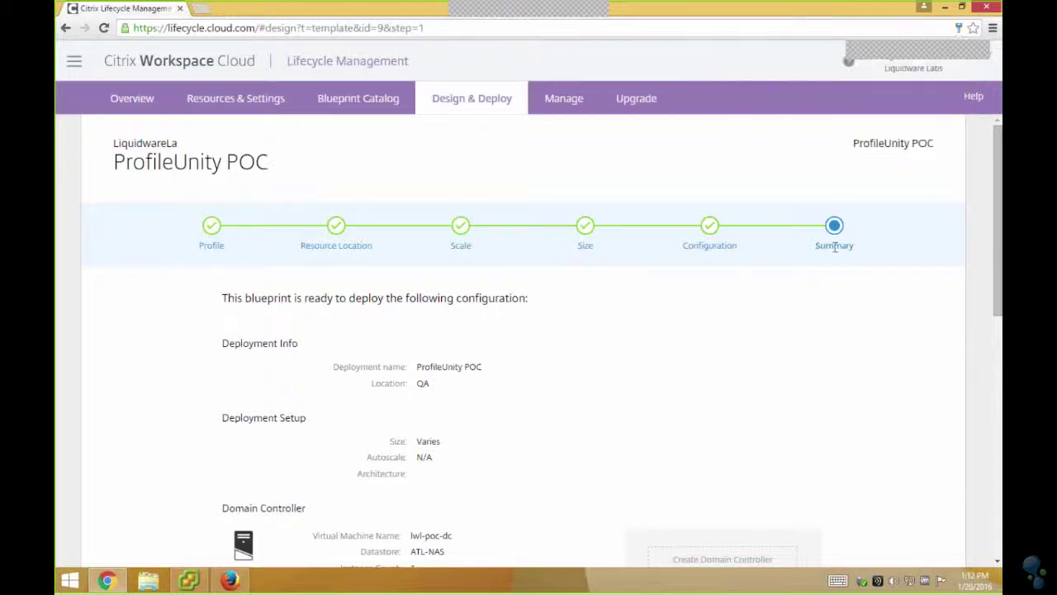
scroll(834, 245, "down", 1)
scroll(834, 236, "down", 5)
left_click(795, 510)
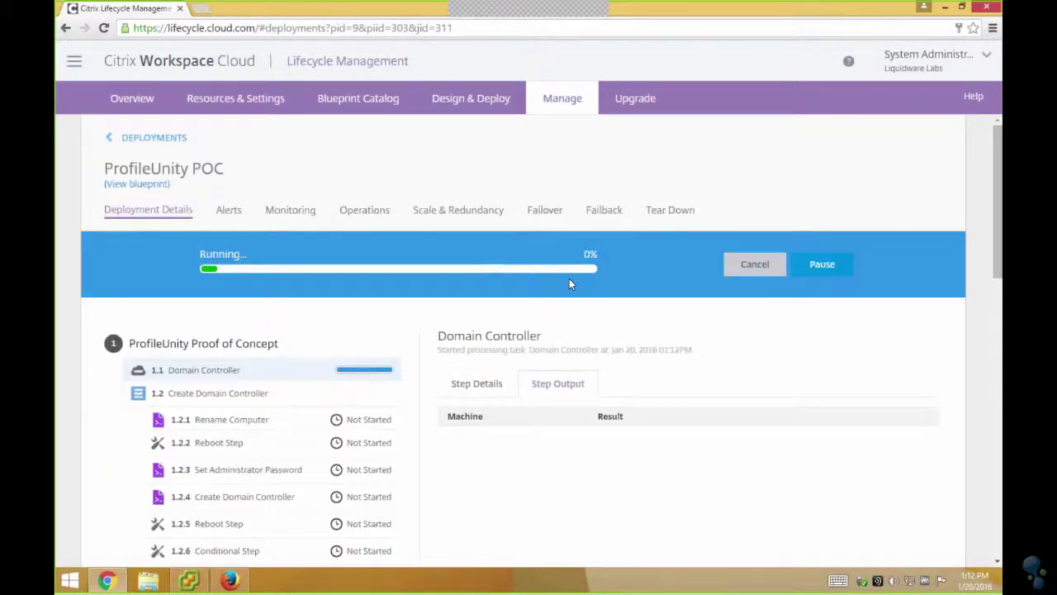
Examine the running ProfileUnity POC deployment's step list from Domain Controller through Generate Help File.
scroll(420, 331, "down", 1)
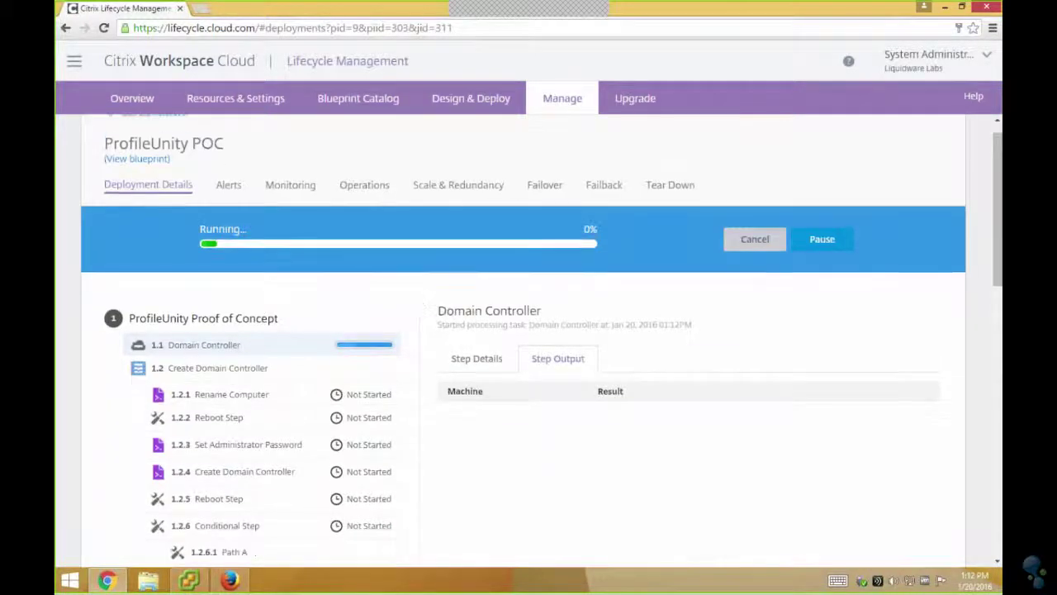
scroll(528, 330, "down", 3)
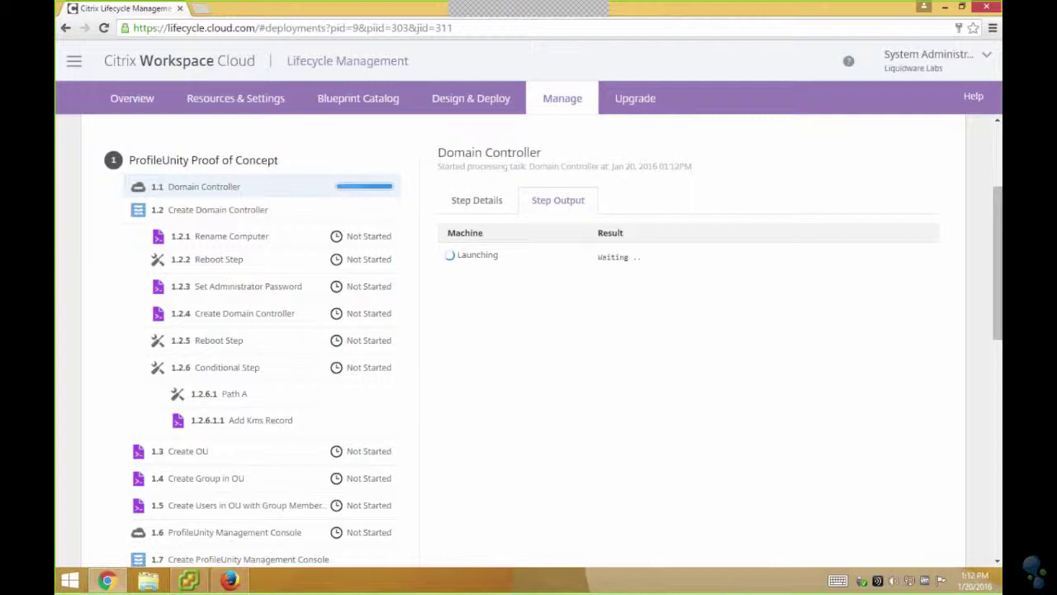
scroll(528, 340, "down", 2)
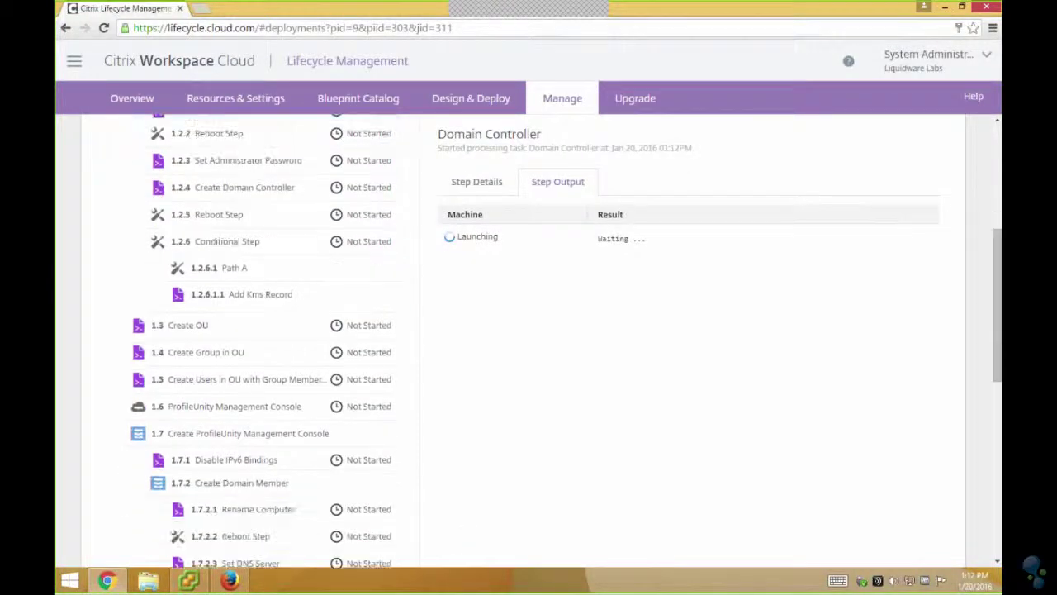
scroll(248, 341, "down", 2)
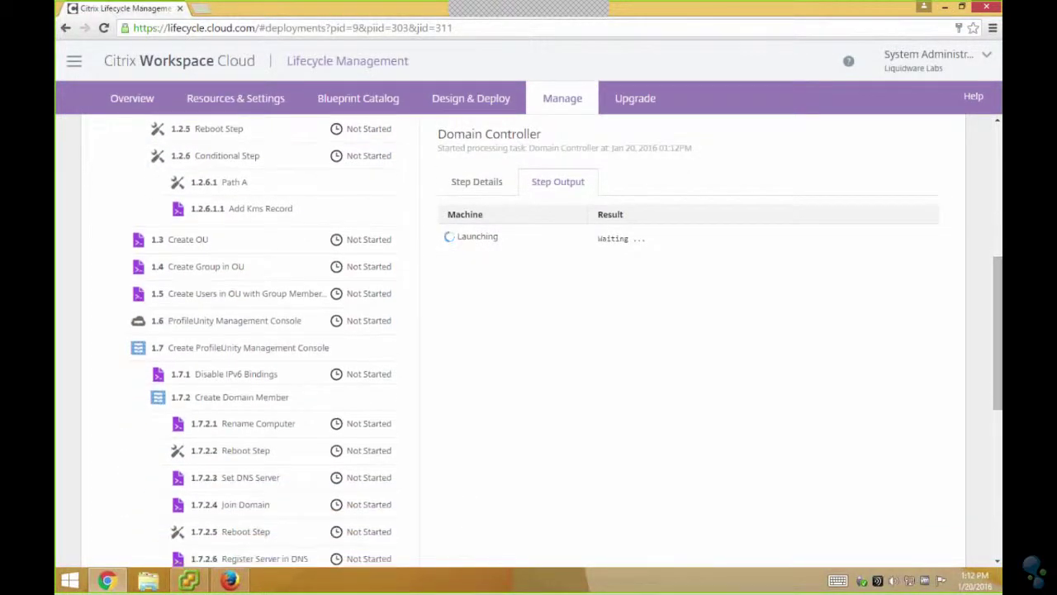
scroll(247, 340, "down", 2)
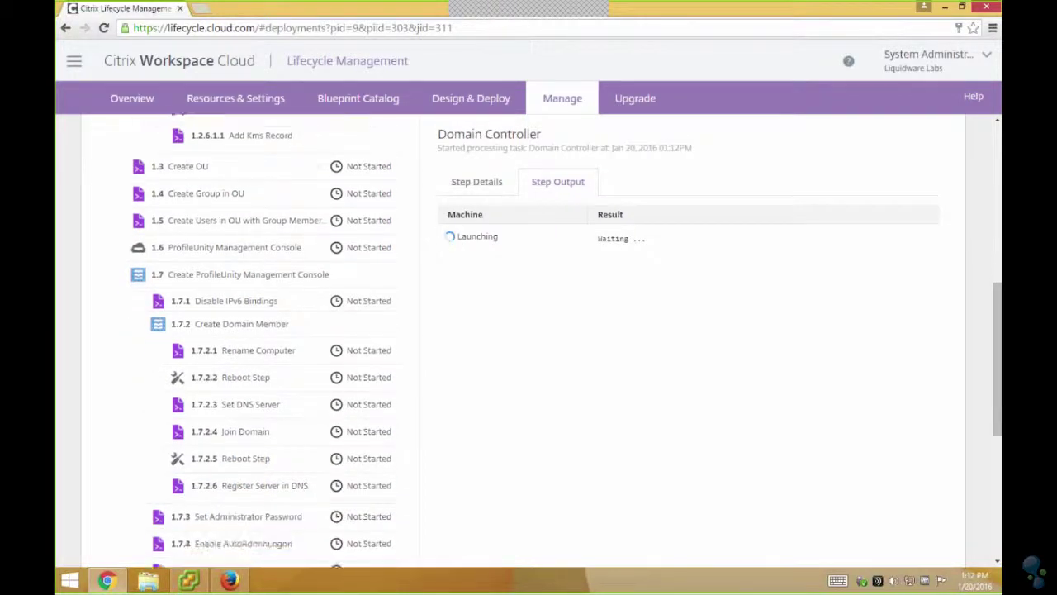
scroll(248, 340, "down", 3)
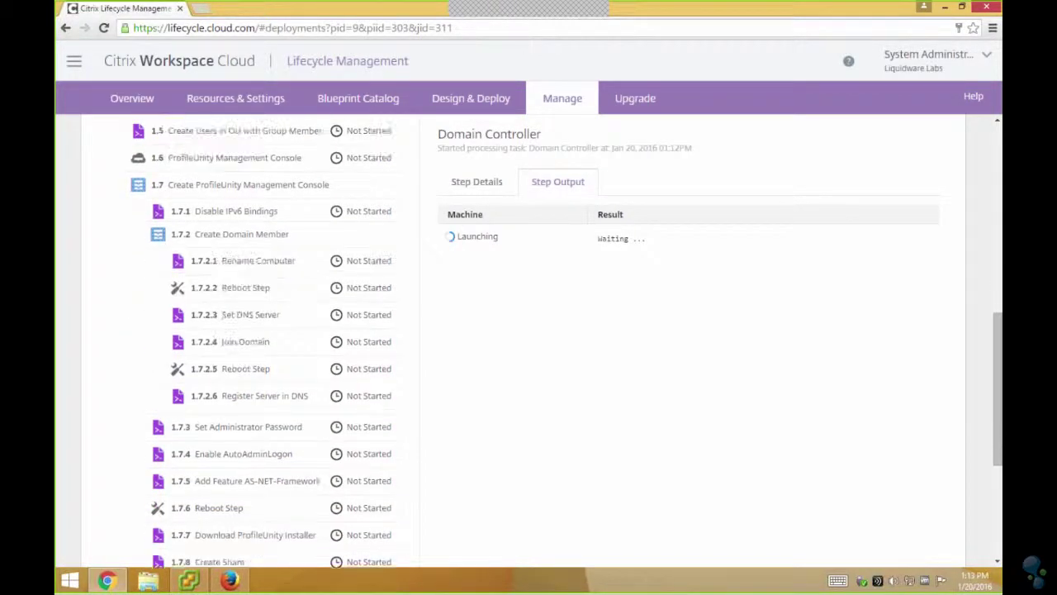
scroll(248, 340, "down", 2)
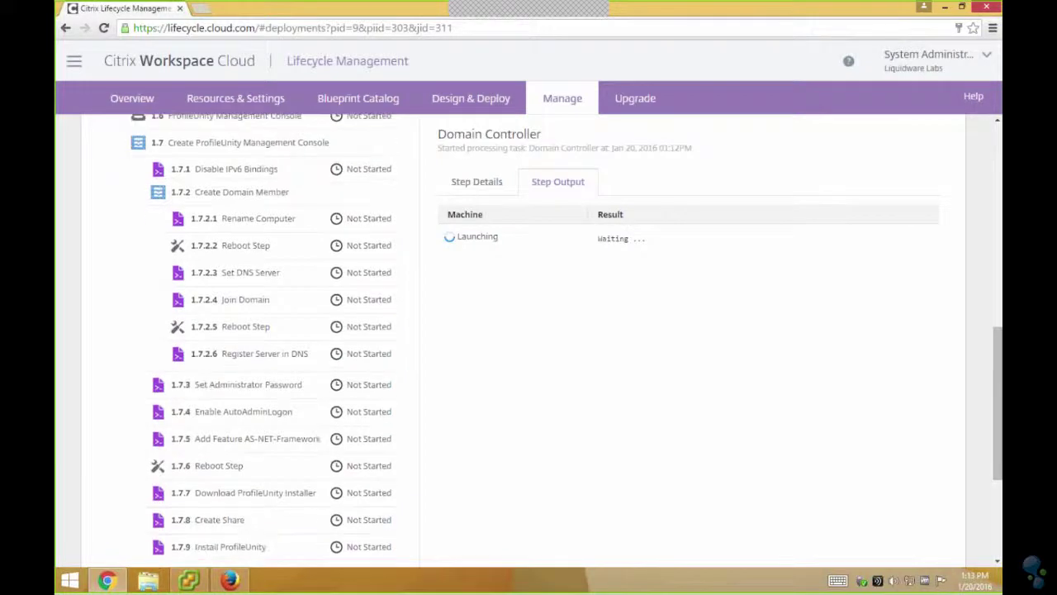
scroll(248, 340, "down", 5)
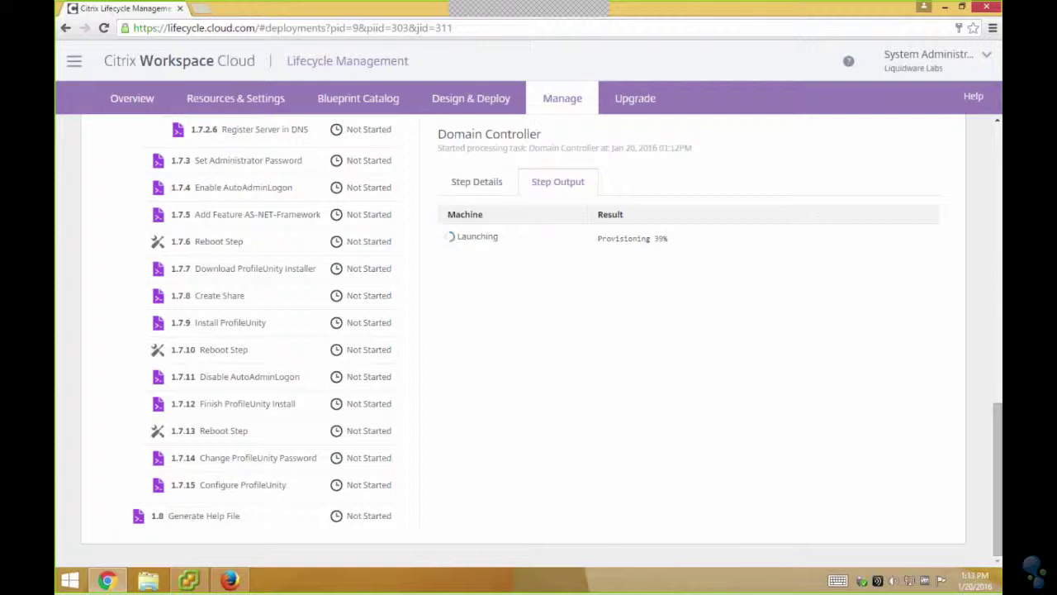
Open the details of the running ProfileUnity POC Demo deployment and review its deployment report.
left_click(562, 105)
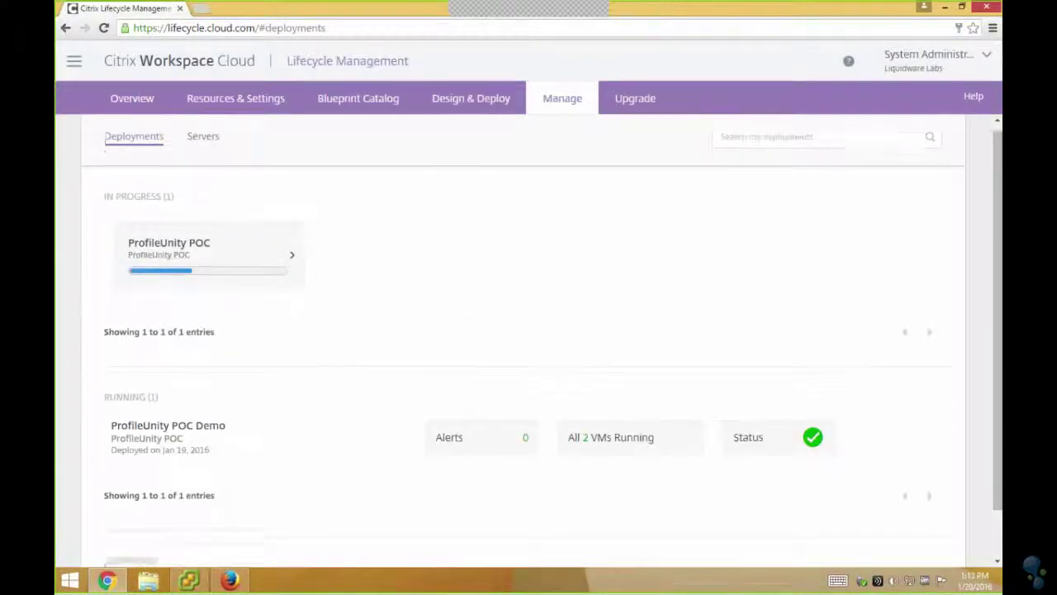
scroll(396, 359, "down", 2)
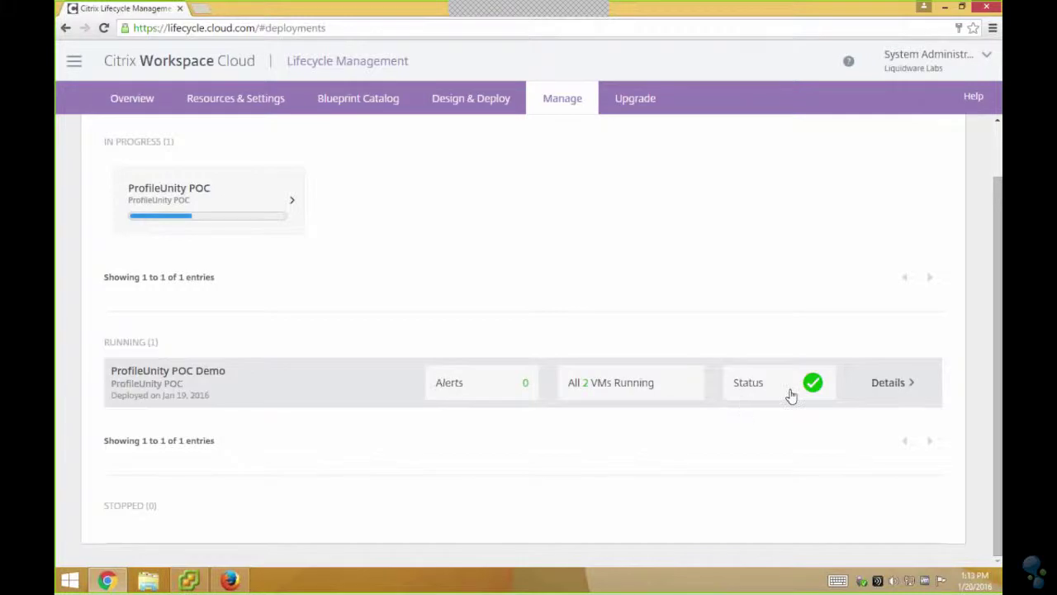
left_click(881, 387)
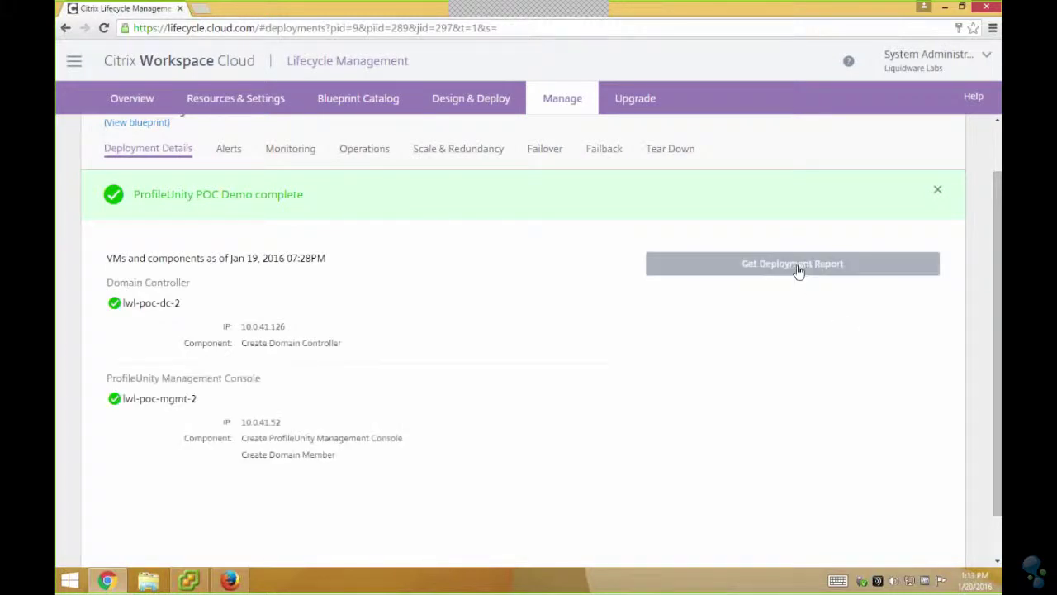
left_click(796, 273)
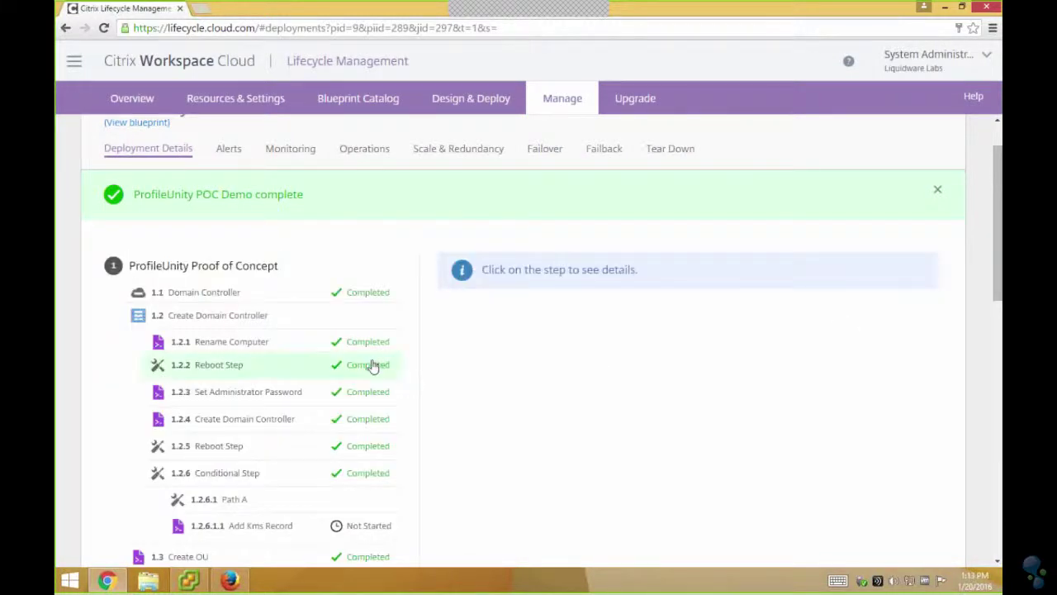
scroll(372, 365, "down", 6)
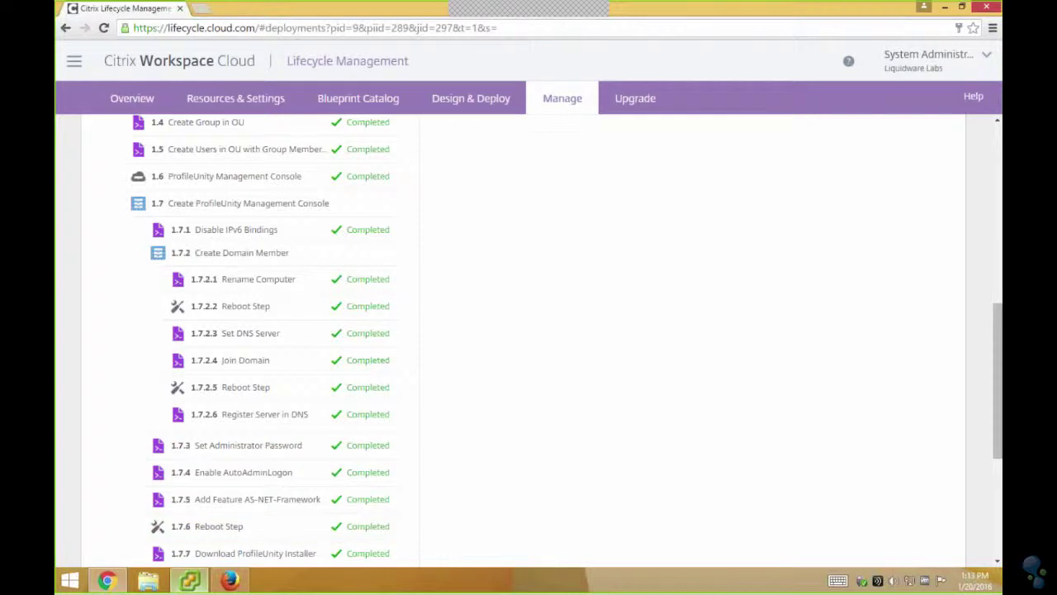
Switch to the vSphere Client and check the lwl-poc-dc-2 VM and the W2012R2-TEMPLATE clone task.
left_click(189, 581)
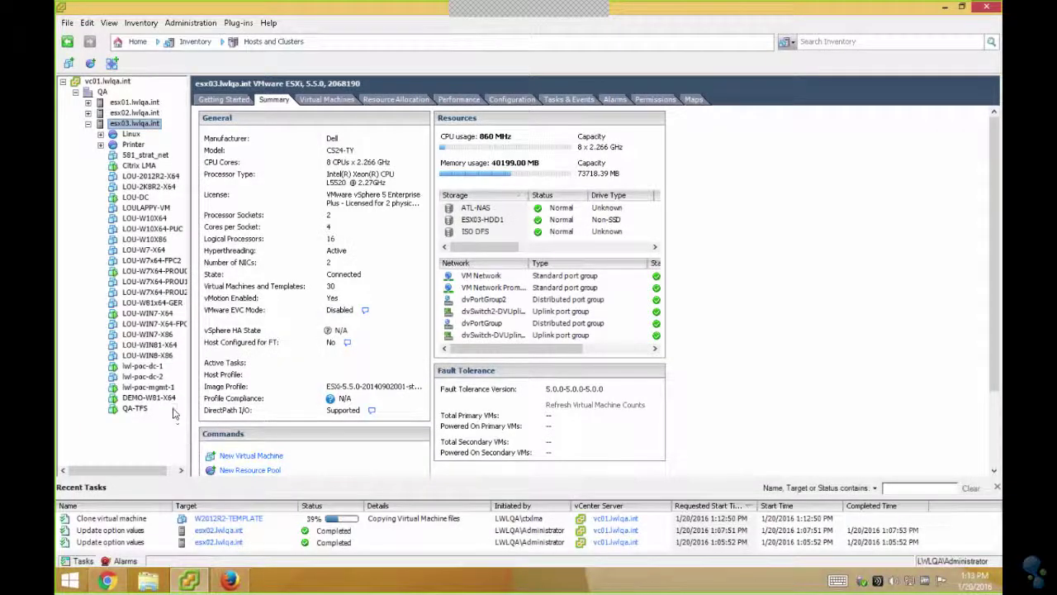
left_click(148, 377)
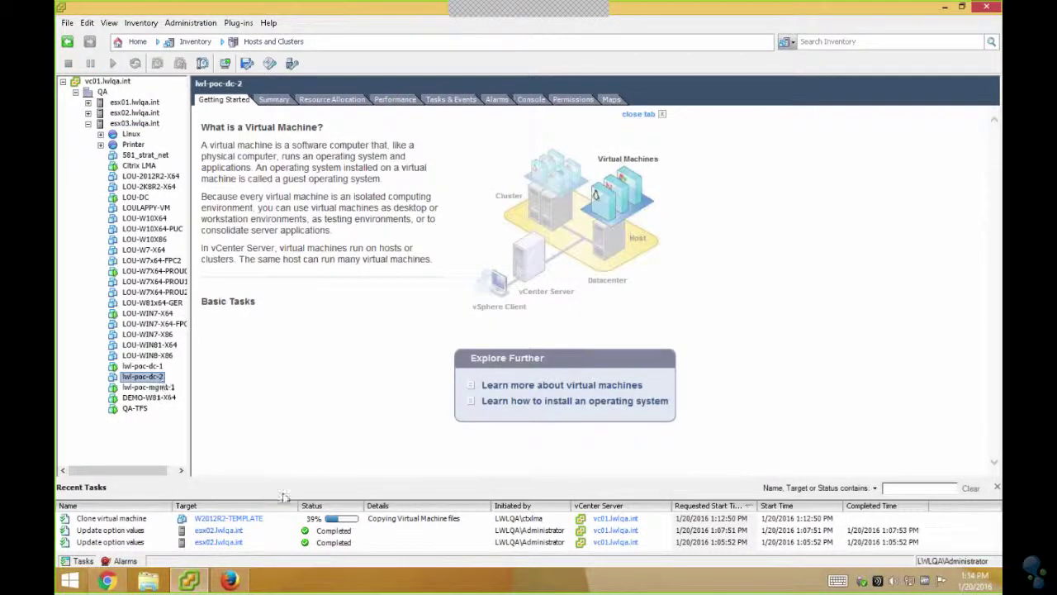
left_click(370, 521)
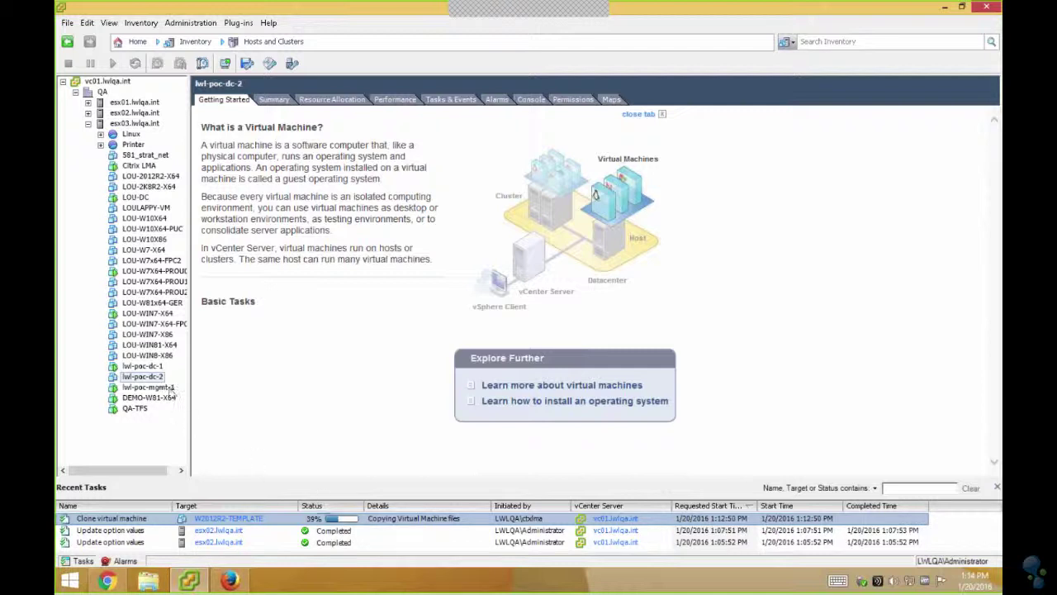
Open a console for the lwl-poc-dc-1 VM and send Ctrl+Alt+Del to the guest to reach its sign-in screen.
left_click(153, 367)
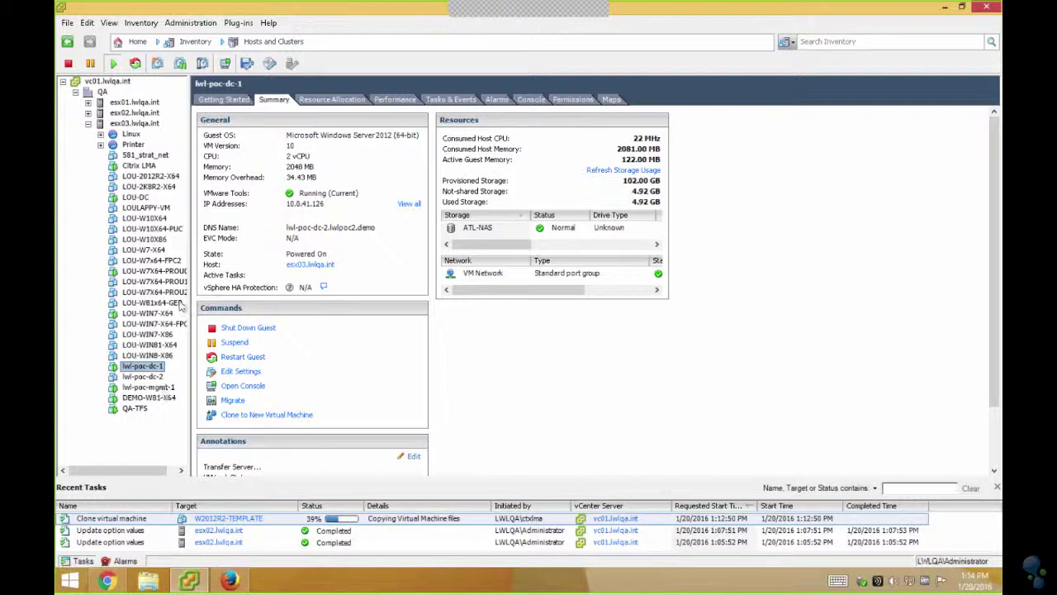
left_click(225, 63)
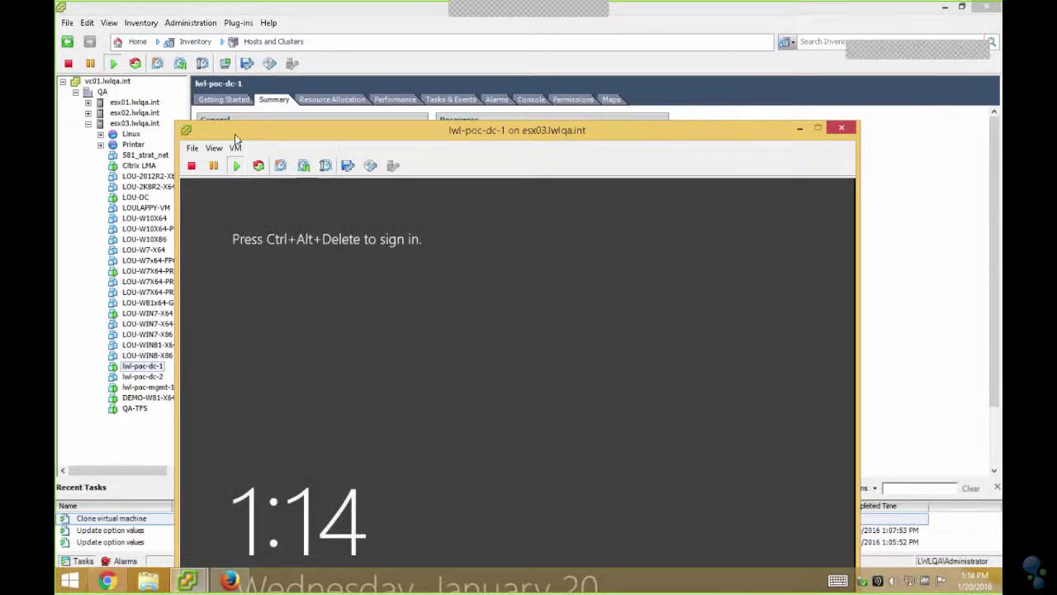
left_click(235, 148)
mouse_move(250, 176)
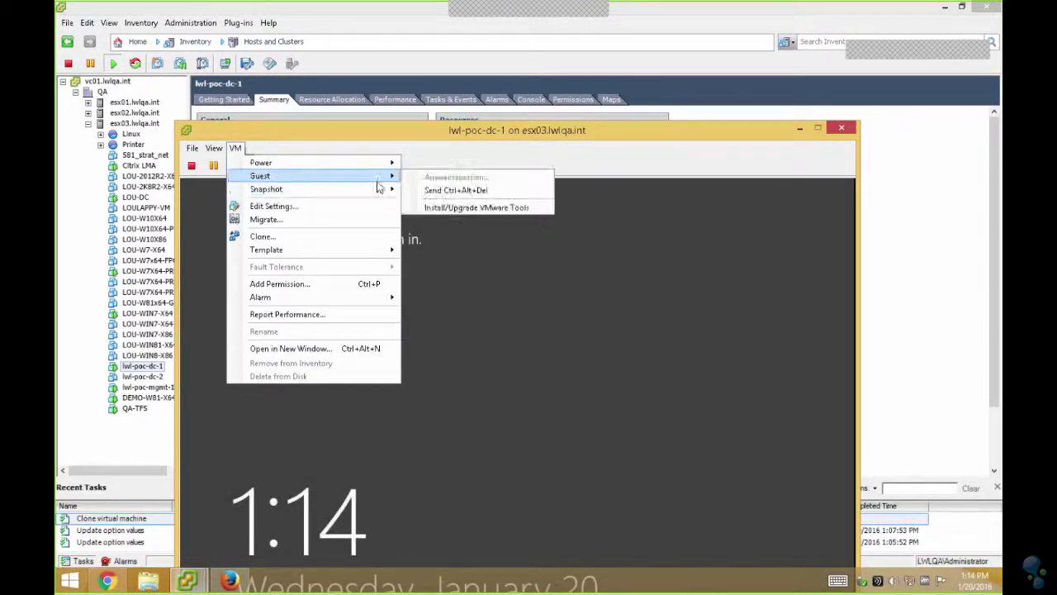
left_click(466, 195)
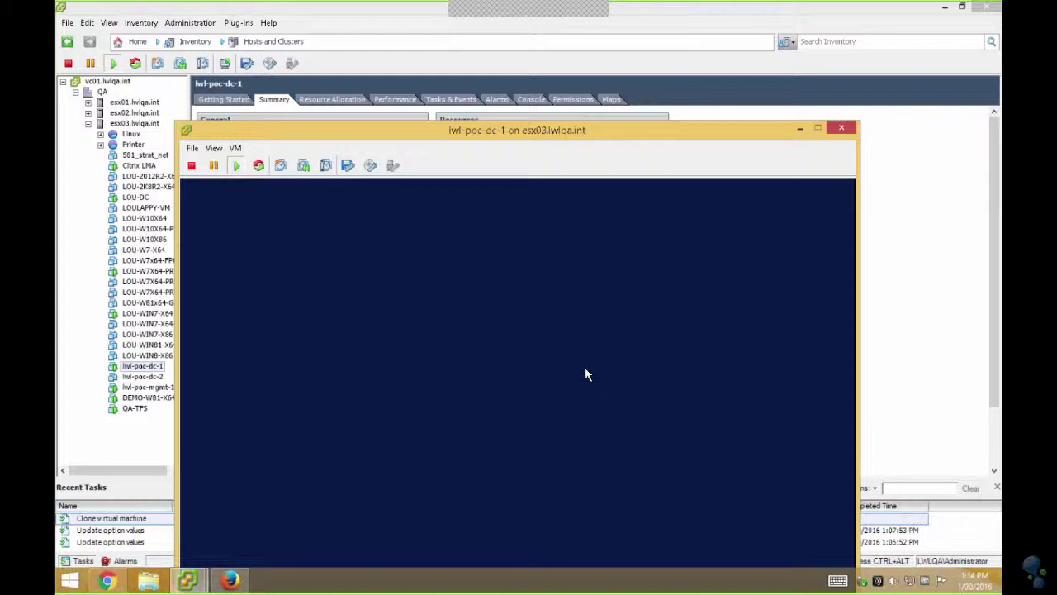
Sign in to lwl-poc-dc-1 as Administrator with the account password and move the console window up on the desktop.
left_click(588, 342)
type("Admin")
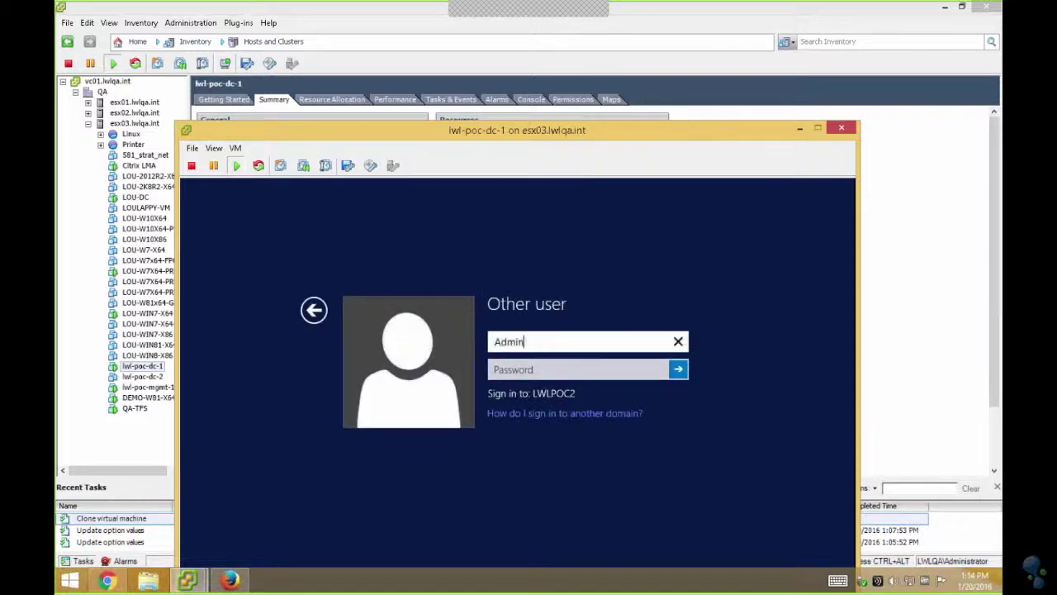
type("istrator")
key("Tab")
type("***********")
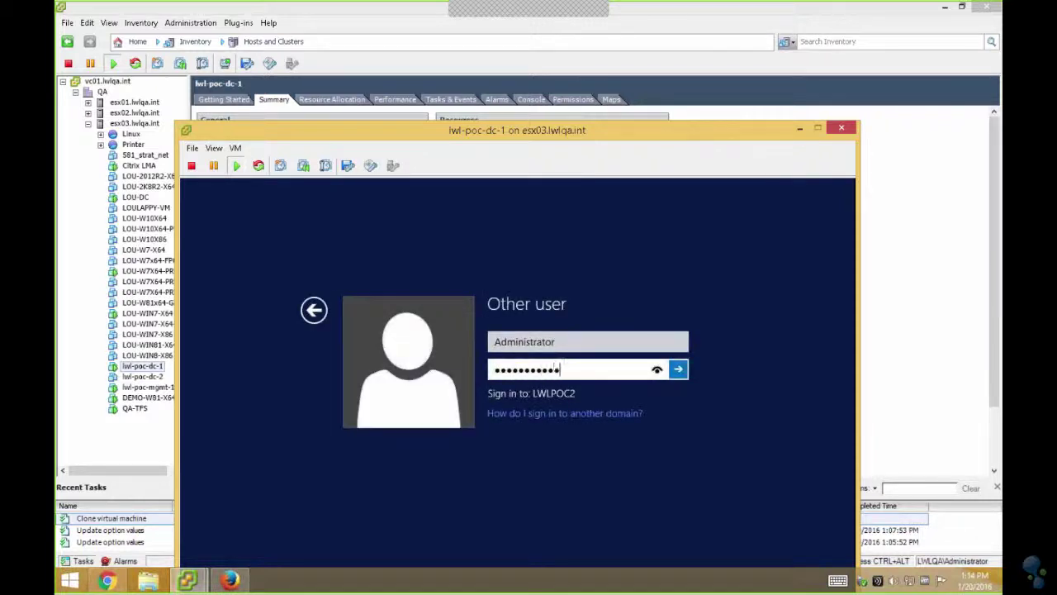
key("Return")
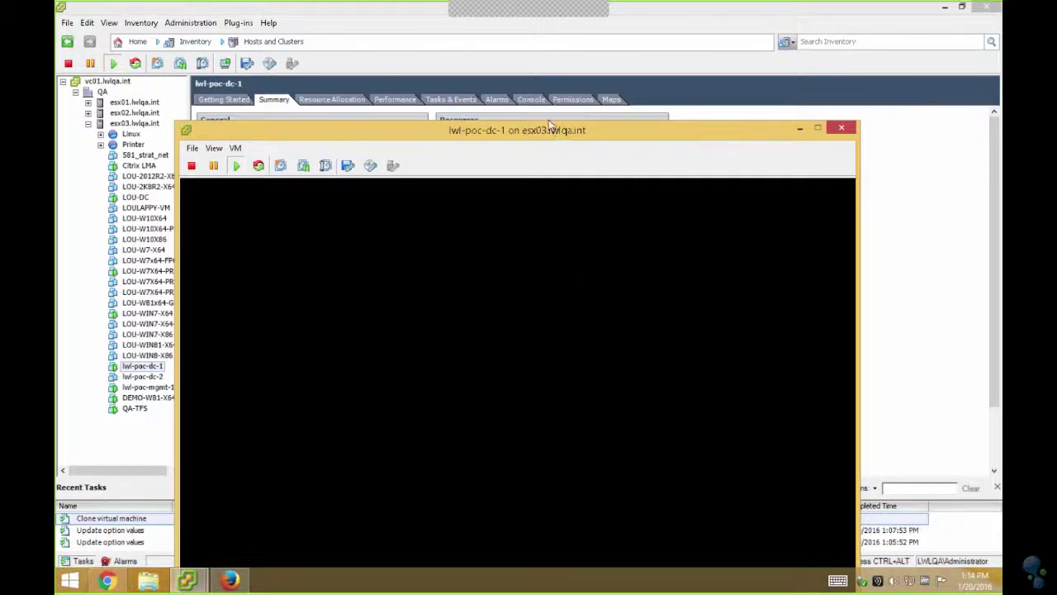
left_click_drag(548, 126, 555, 36)
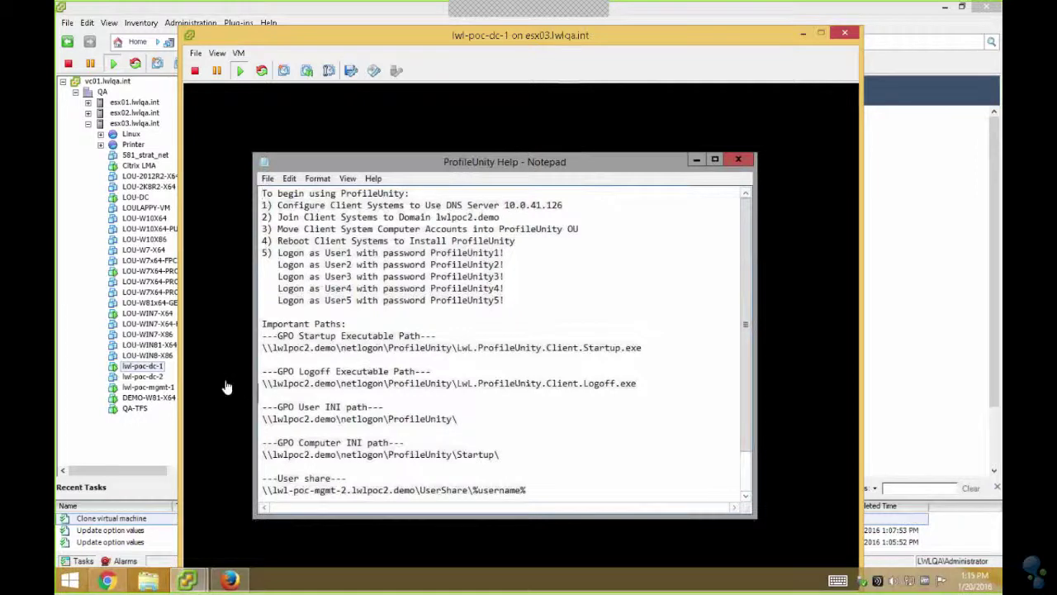
Open a console for the DEMO-W81-X64 VM and sign in to its locked Administrator session with the account password.
left_click(150, 399)
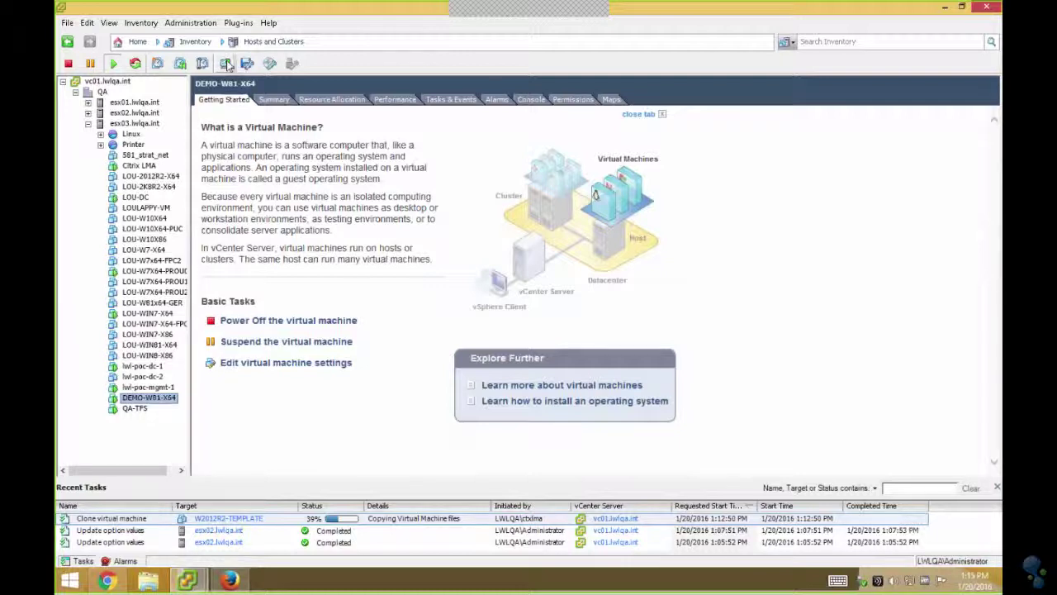
left_click(227, 64)
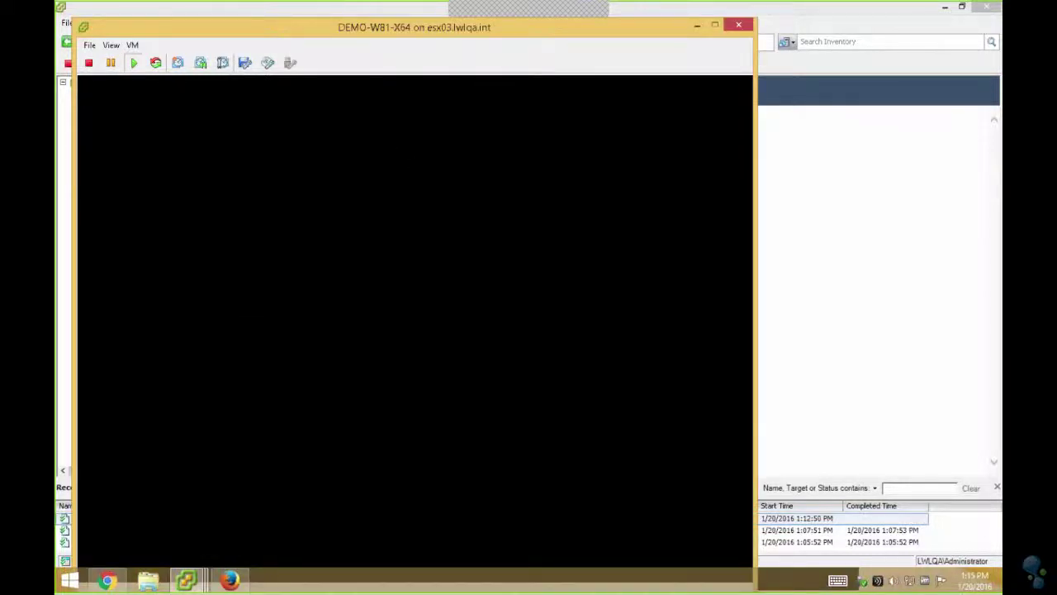
left_click(414, 321)
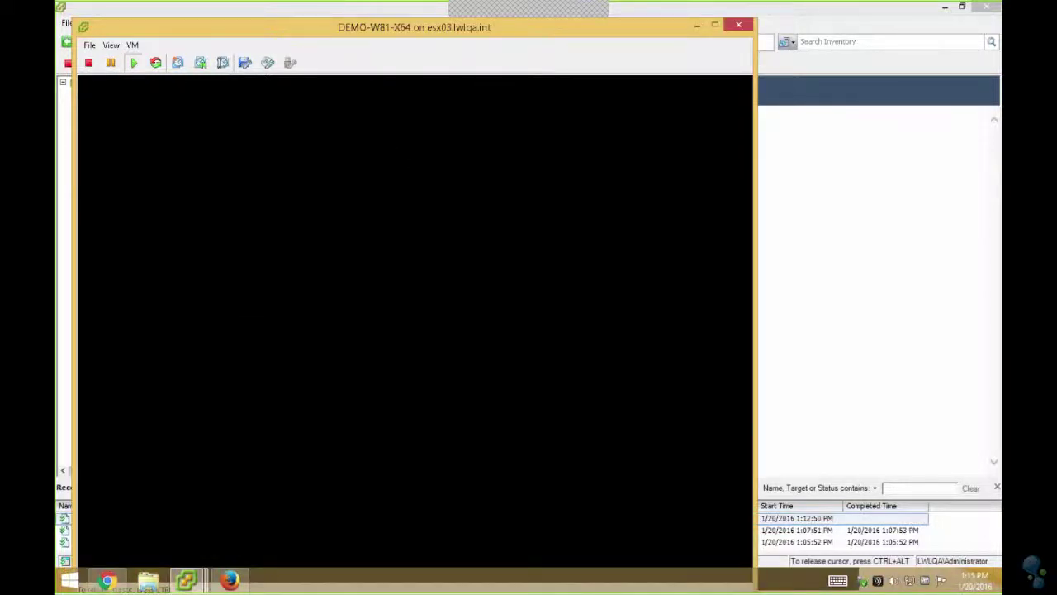
key("ctrl+alt+Insert")
type("**********")
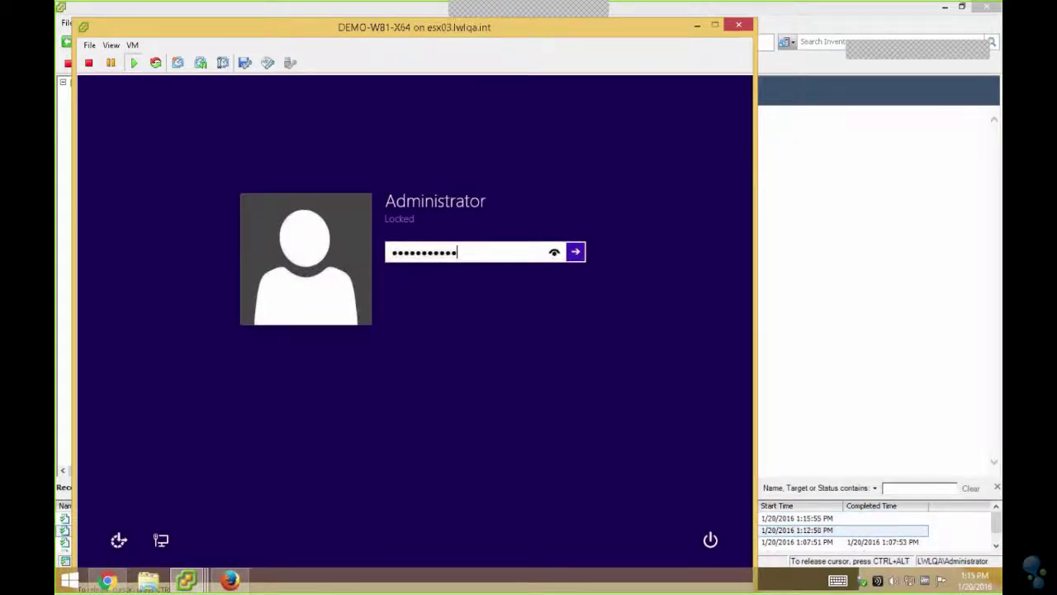
key("Return")
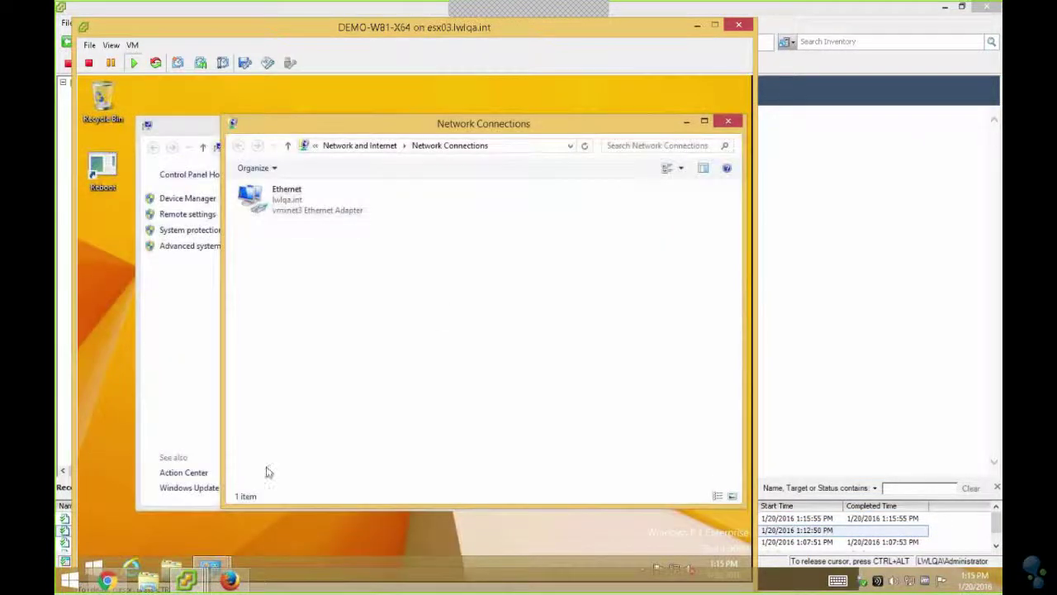
Bring the lwl-poc-dc-1 console forward and place it beside the DEMO-W81-X64 console so the ProfileUnity Help instructions stay readable.
left_click(186, 580)
left_click(258, 528)
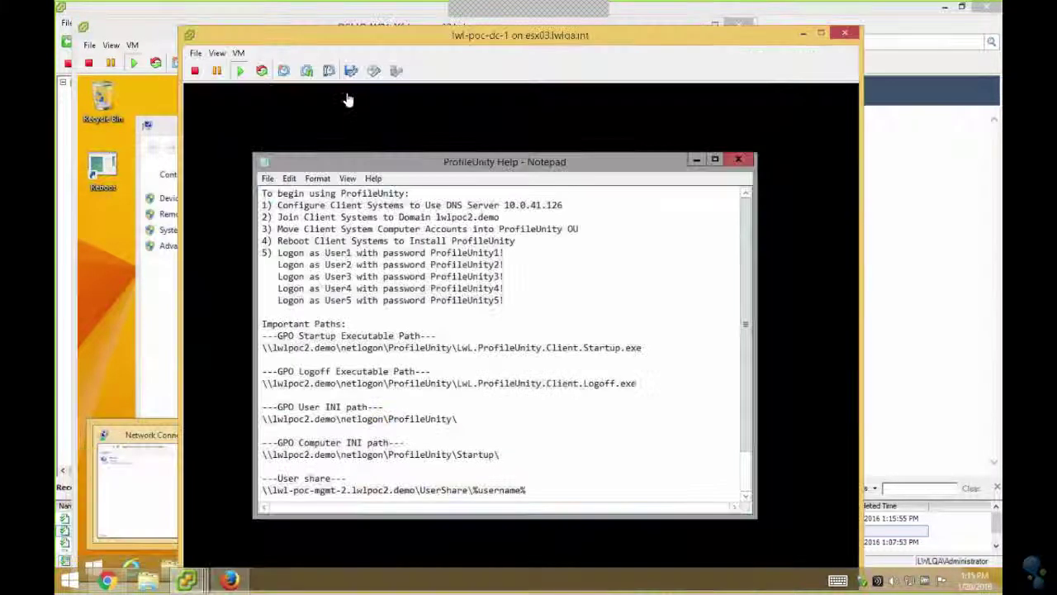
left_click_drag(646, 18, 743, 6)
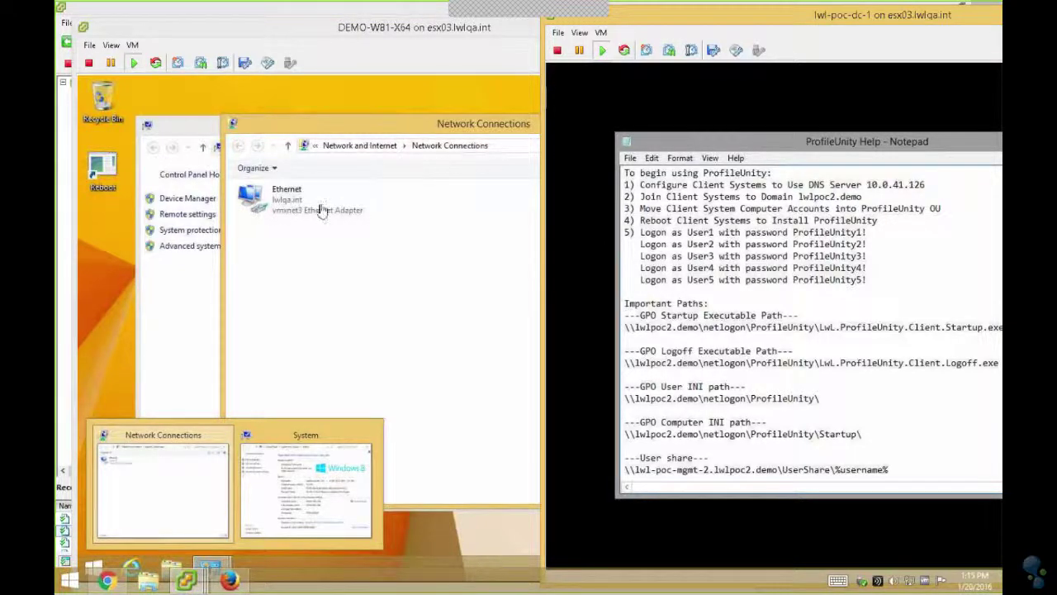
Set the preferred DNS server in the IPv4 properties of DEMO-W81-X64's Ethernet connection to 10.0.41.126 and apply the change.
left_click(277, 204)
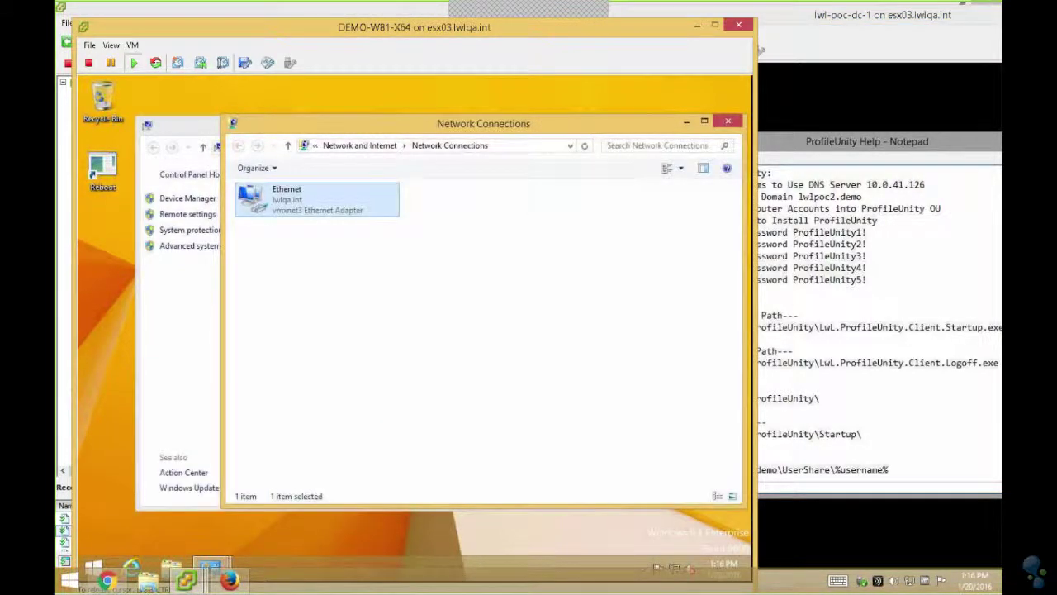
right_click(275, 201)
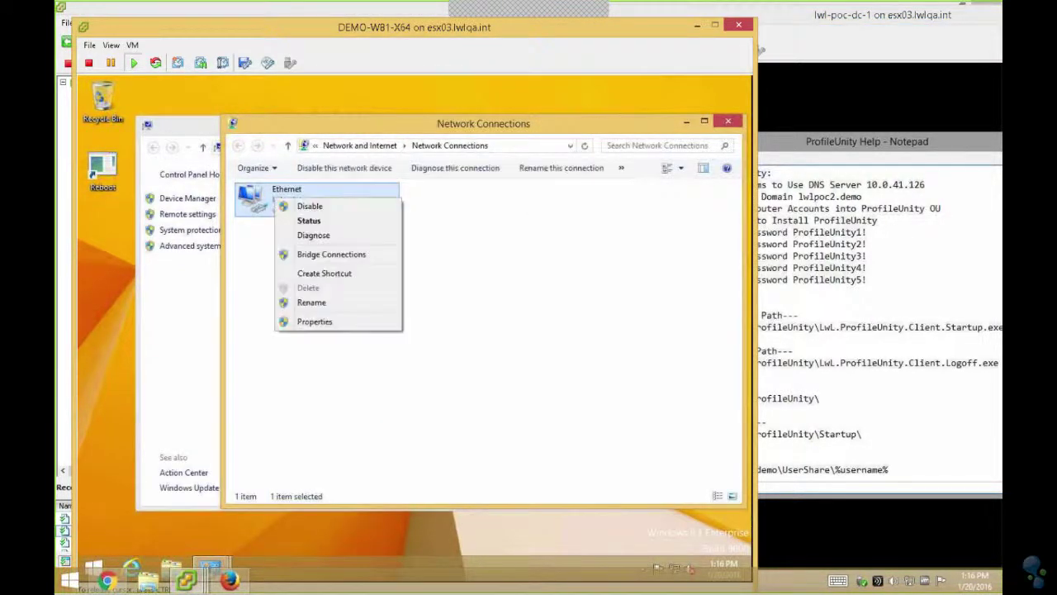
left_click(314, 322)
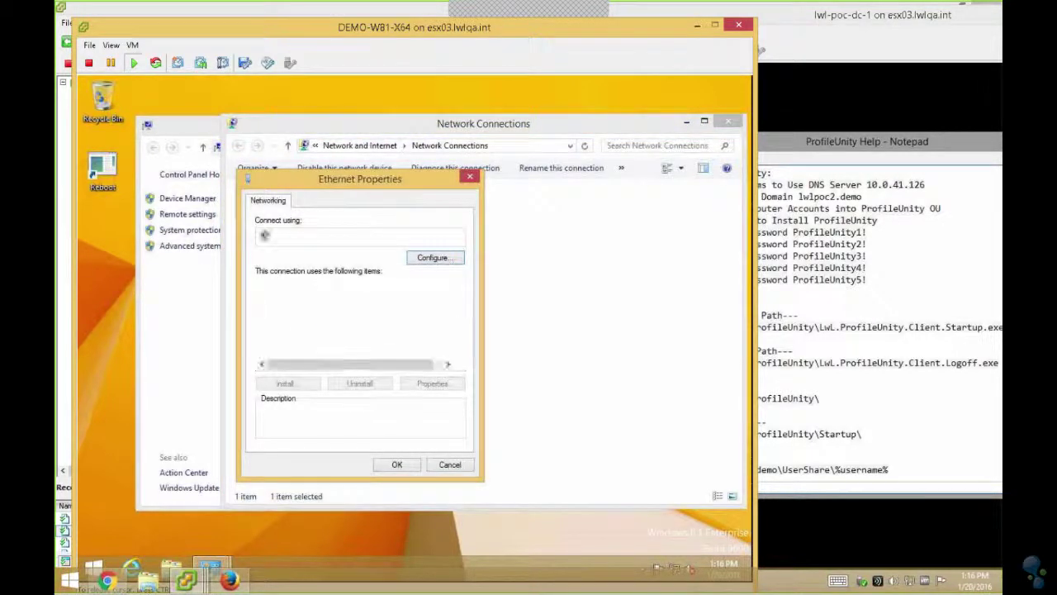
scroll(277, 285, "down", 1)
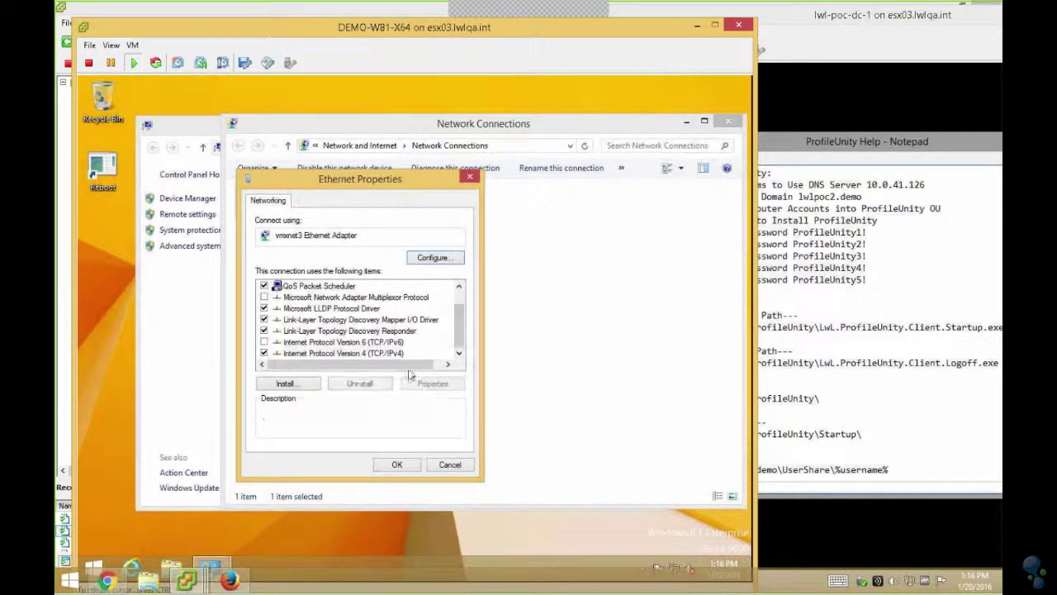
double_click(342, 353)
left_click(355, 413)
type("10.0.41.12")
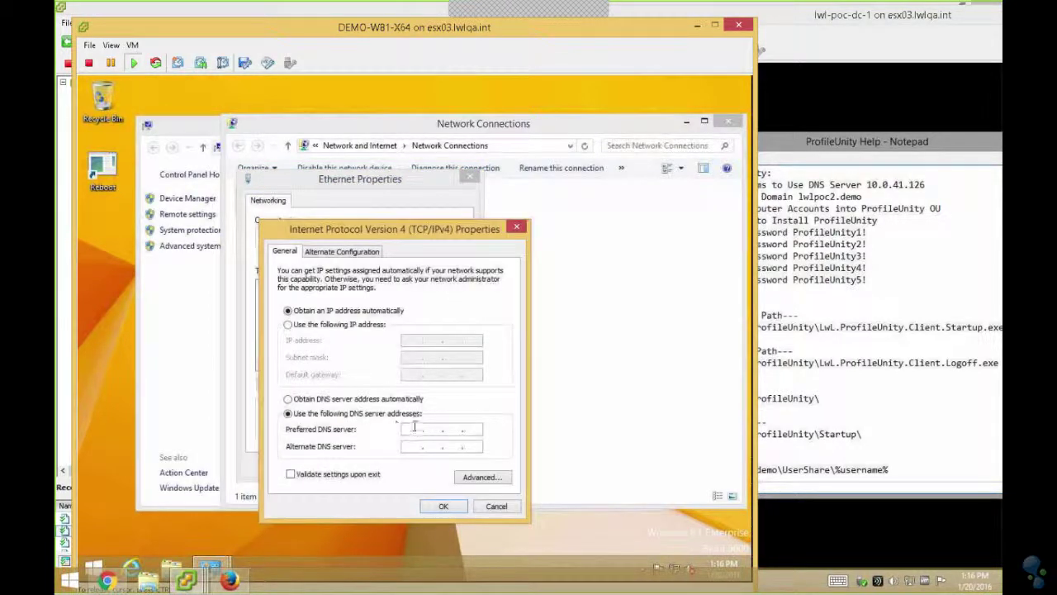
type("6")
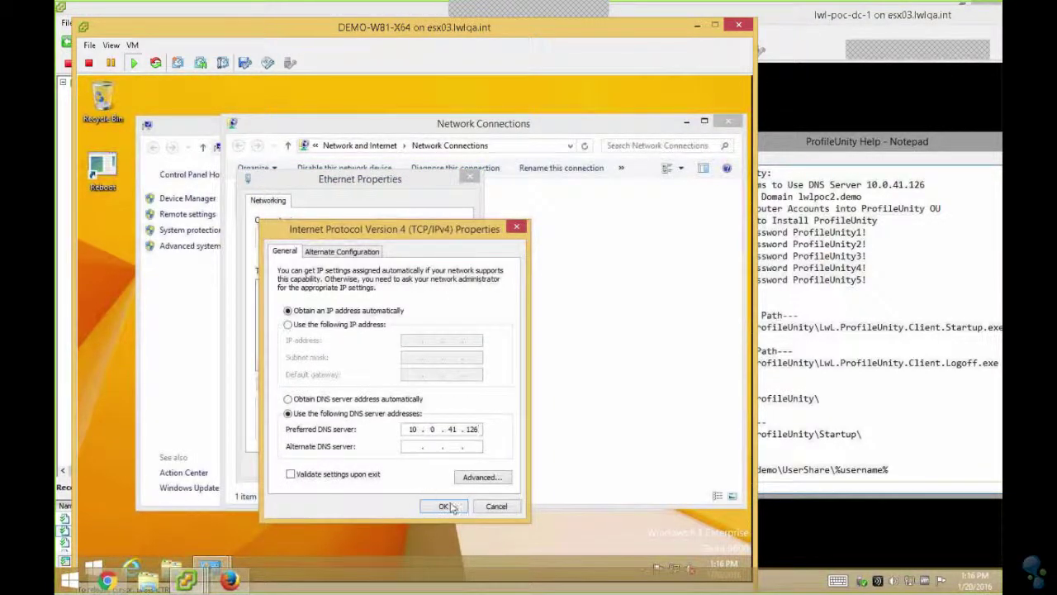
left_click(443, 506)
left_click(396, 464)
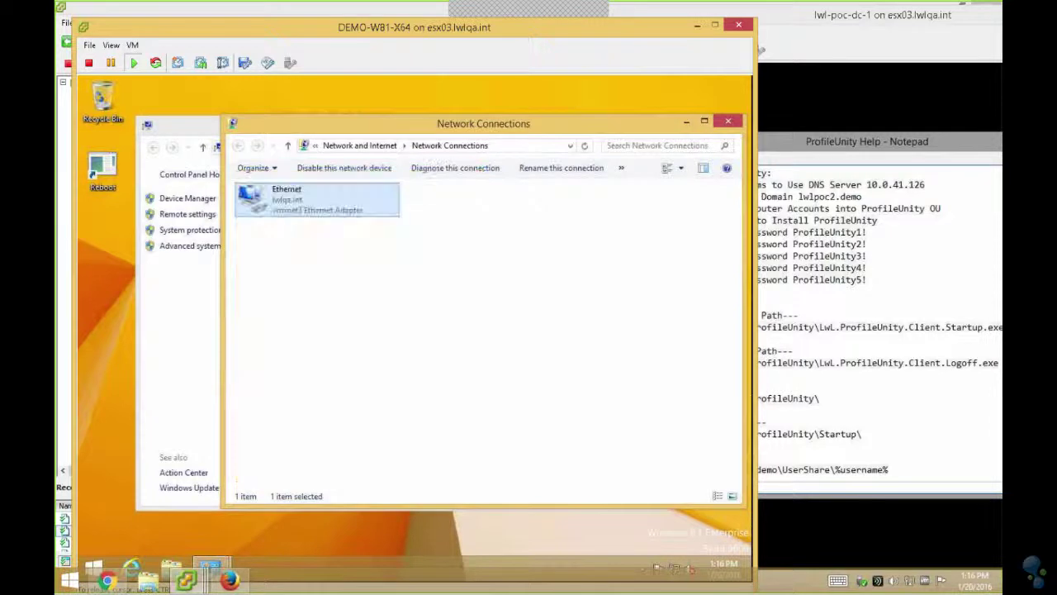
Change DEMO-W81-X64's membership from workgroup to the domain lwlpoc2.demo and submit the change.
left_click(193, 140)
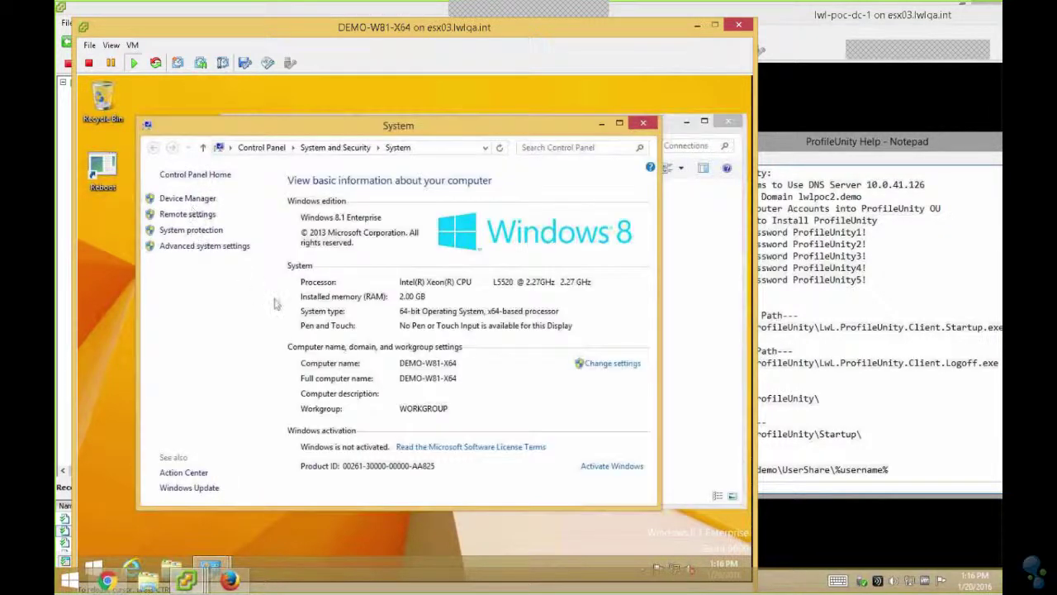
left_click(615, 364)
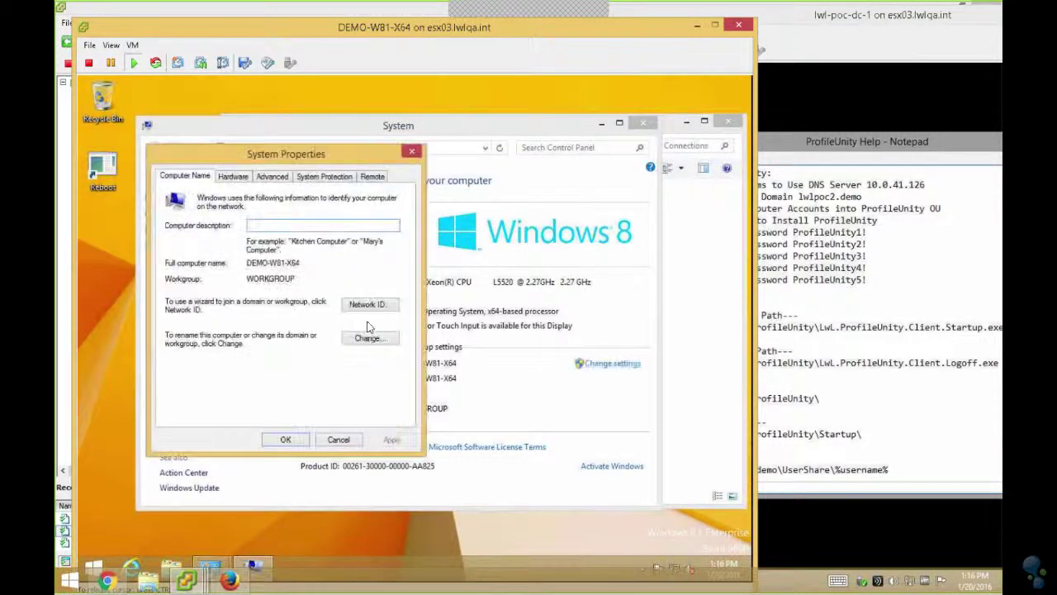
left_click(368, 338)
left_click(198, 343)
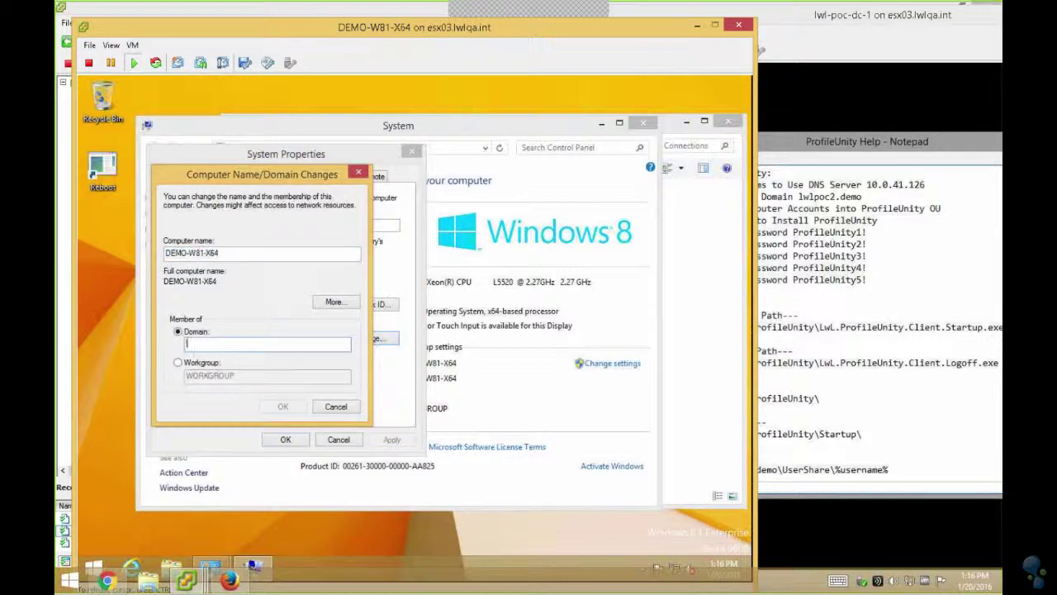
type("lwlpoc2.demo")
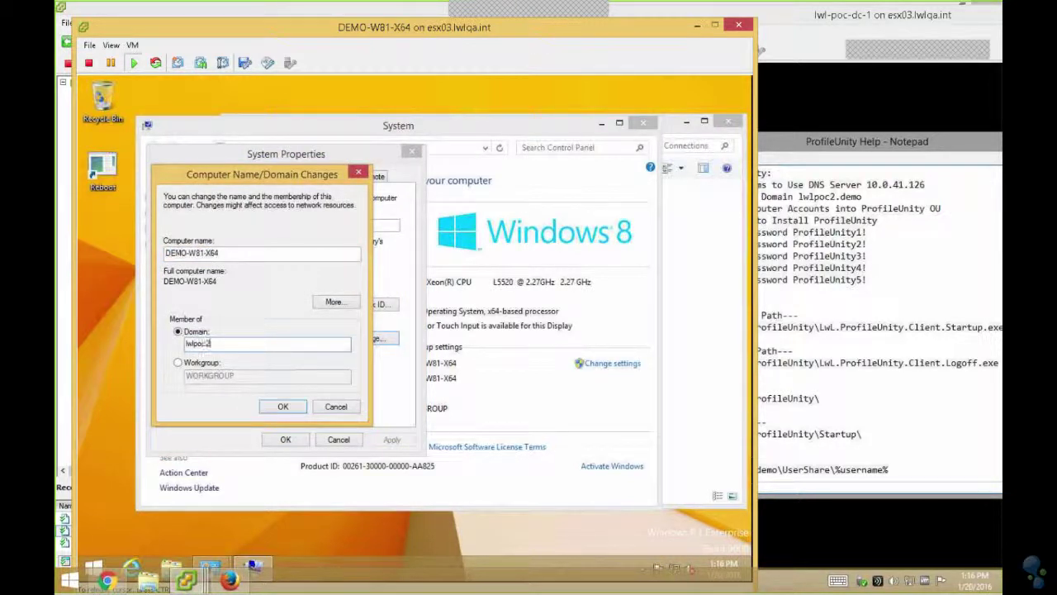
left_click(282, 405)
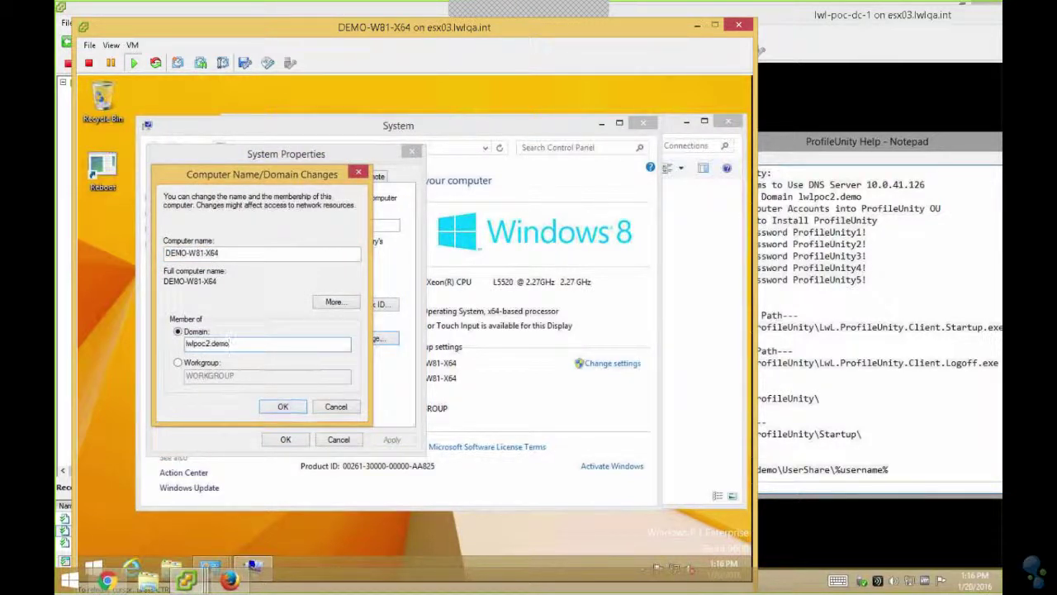
Authorize the domain join as Administrator with the account password, acknowledge the notices and close System Properties.
type("Administrator")
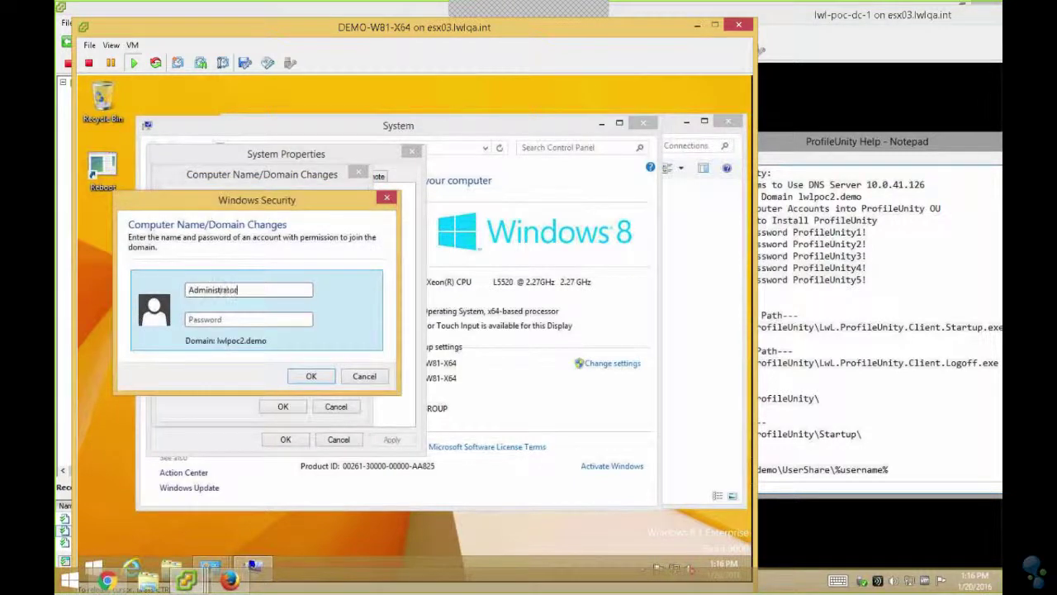
key("Tab")
type("•••••")
key("Return")
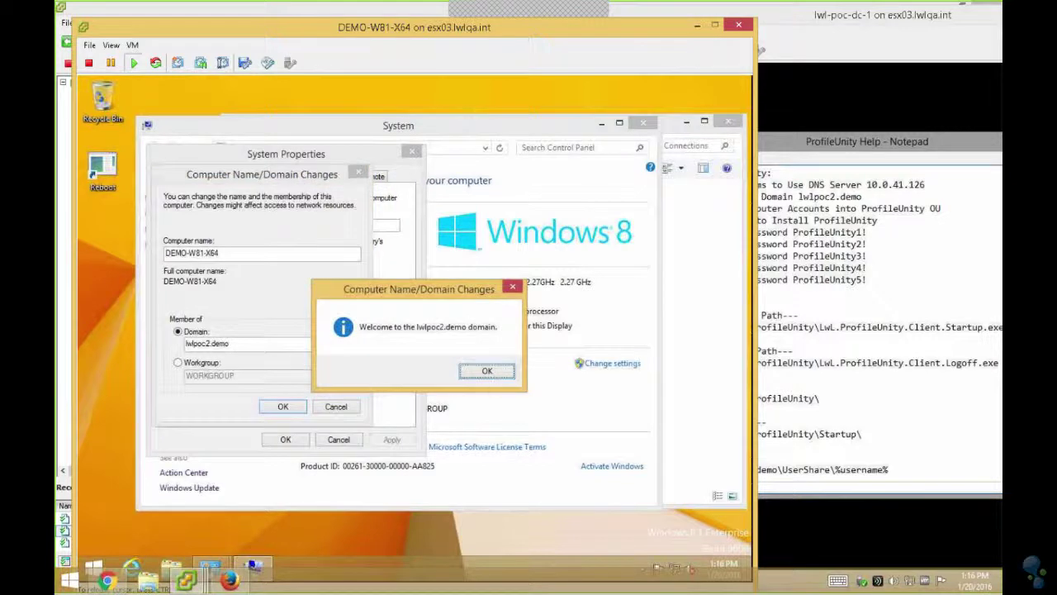
key("Return")
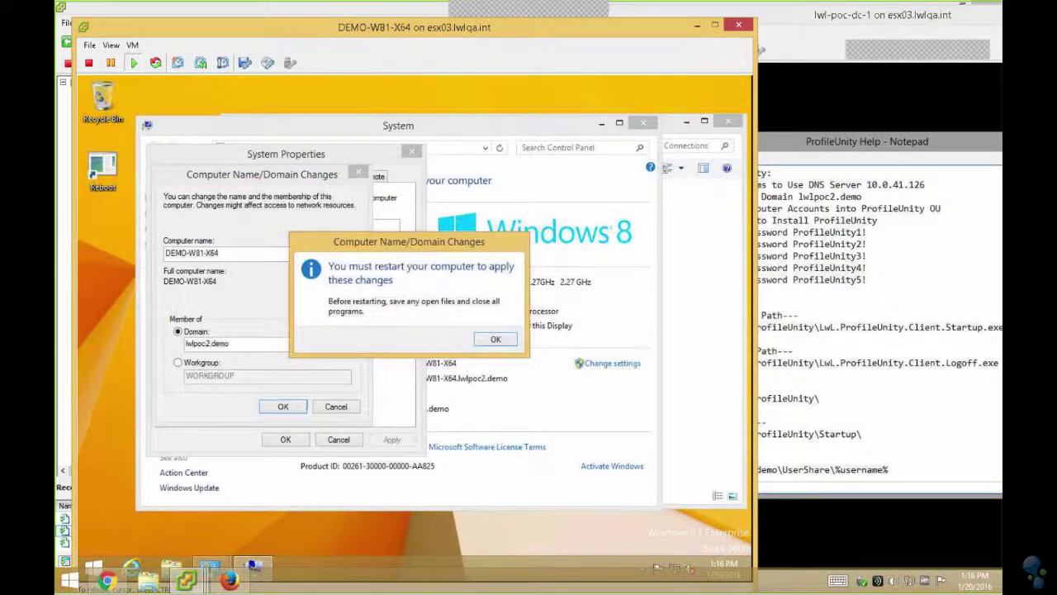
left_click(496, 339)
left_click(298, 440)
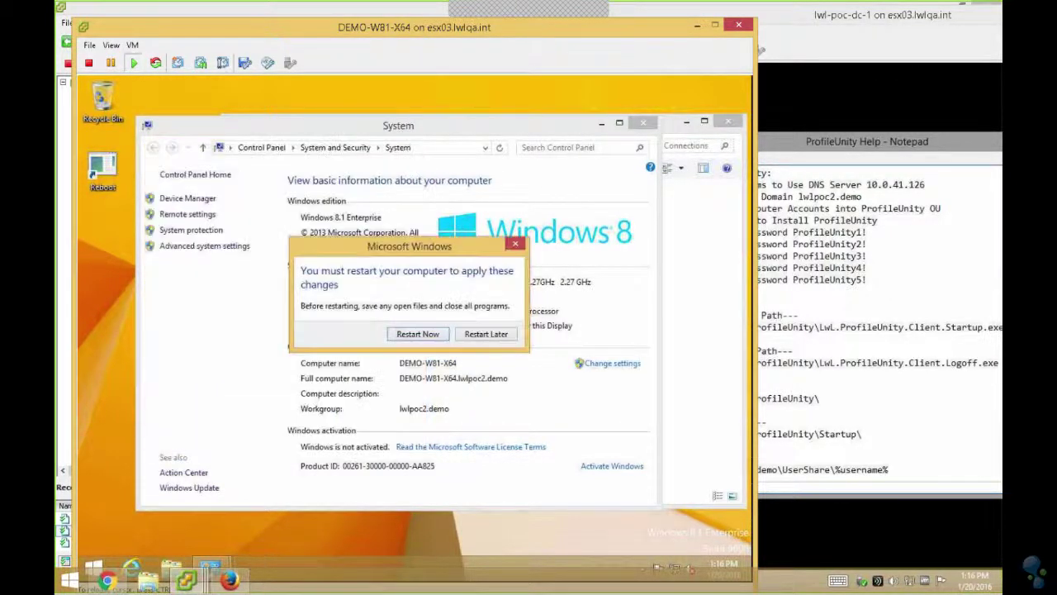
Return to the lwl-poc-dc-1 console and close the ProfileUnity Help file in Notepad.
left_click(831, 50)
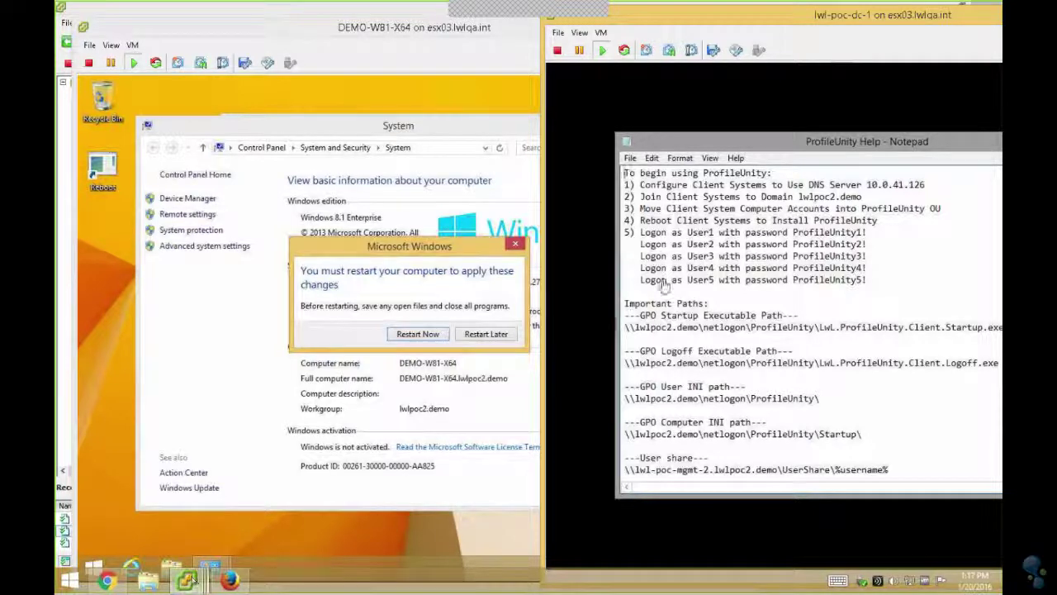
left_click(627, 167)
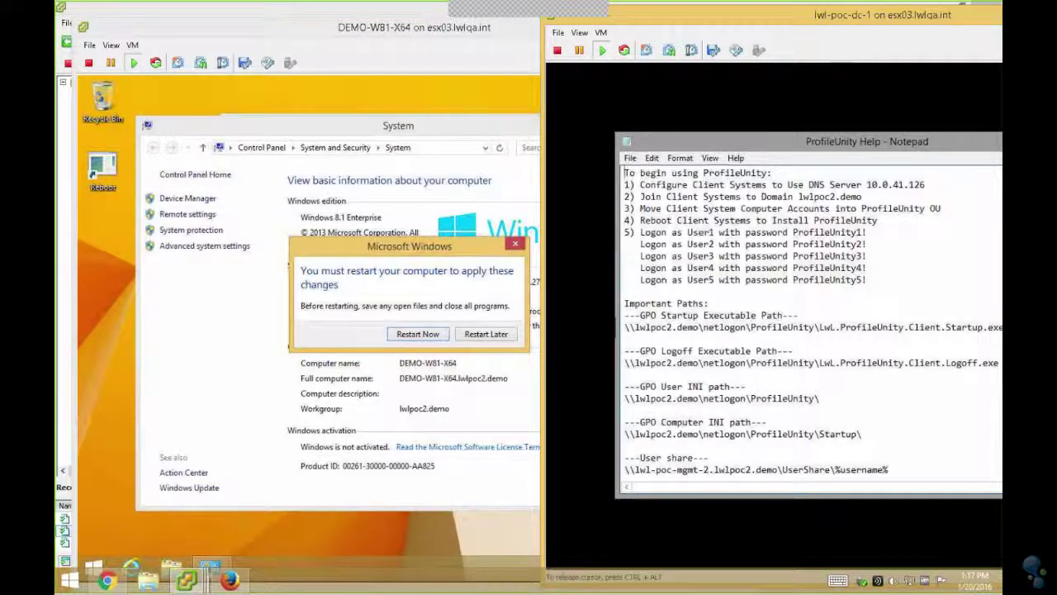
key("alt+space")
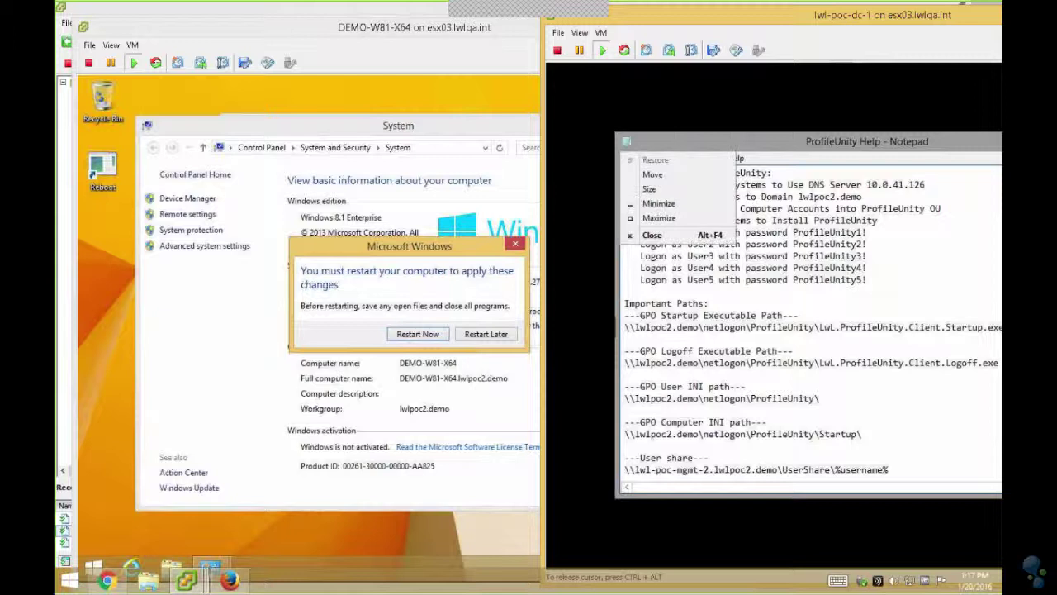
left_click(652, 236)
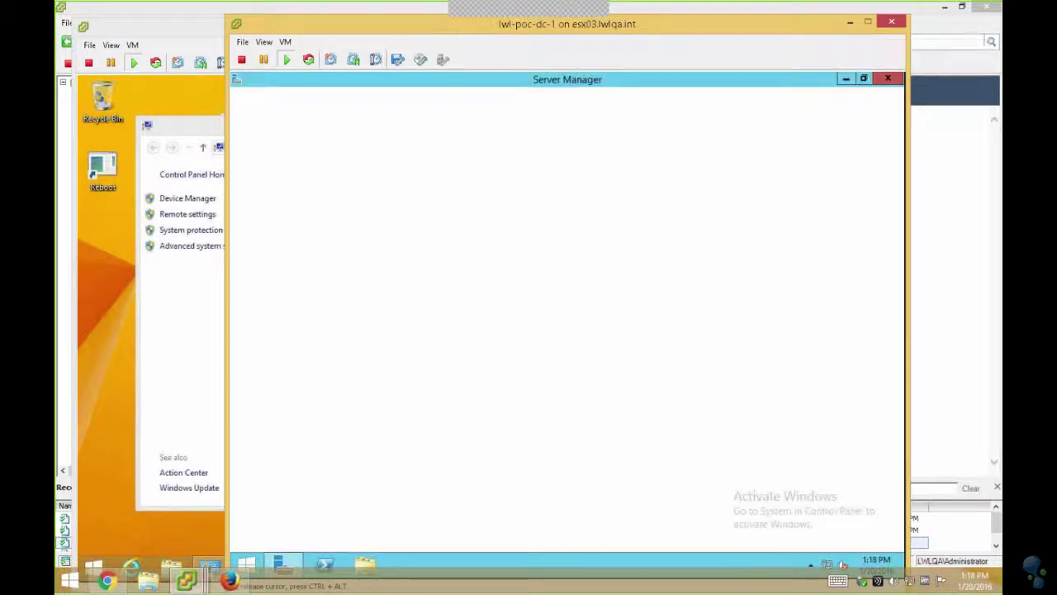
Open Active Directory Users and Computers from Server Manager on lwl-poc-dc-1 and show the Computers container of lwlpoc2.demo.
left_click(809, 108)
left_click(798, 182)
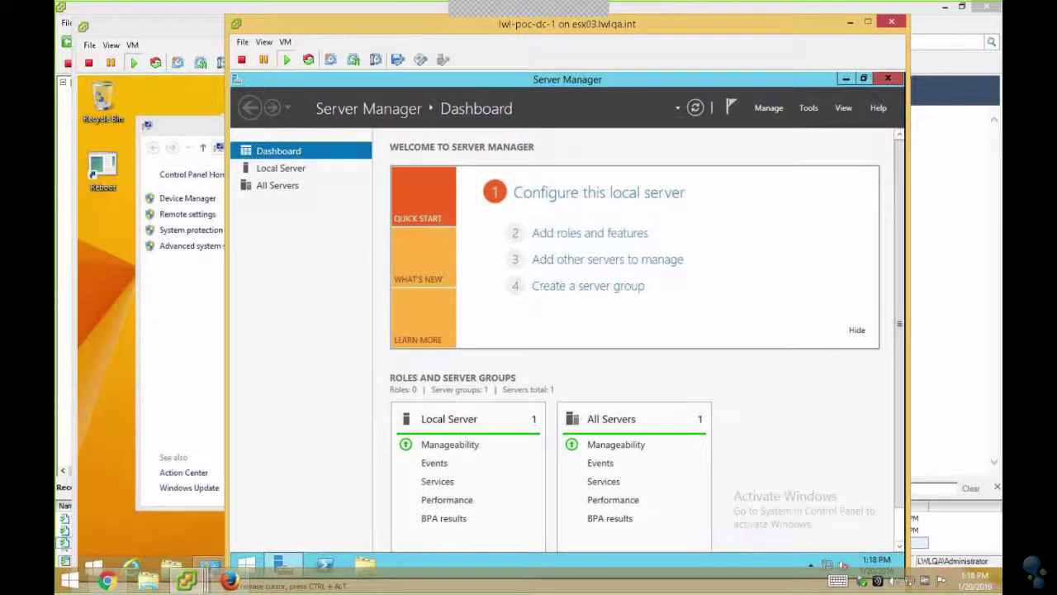
left_click(355, 239)
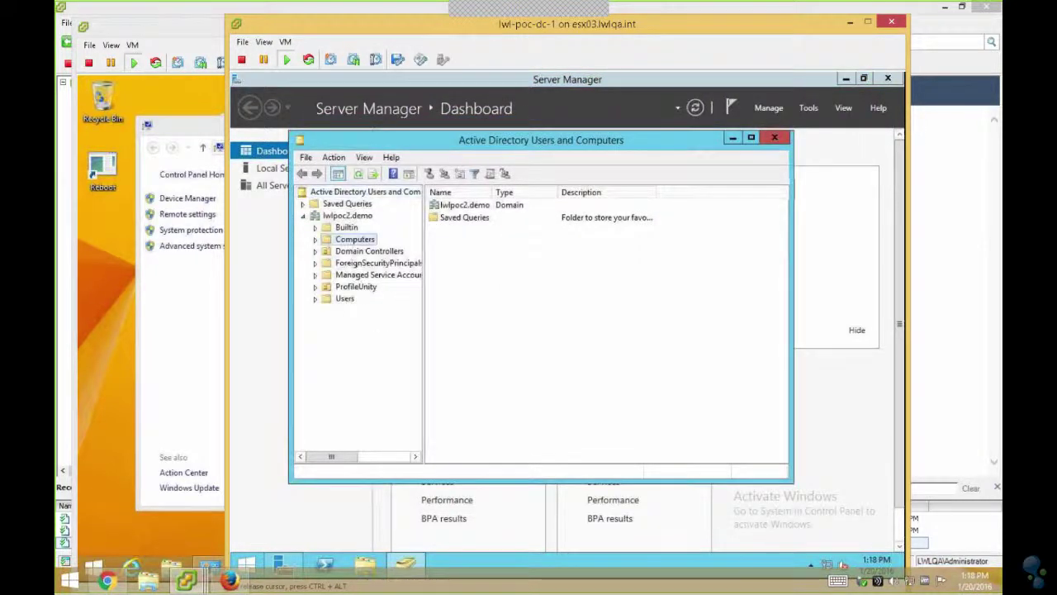
Move the DEMO-W81-X64 computer account from the Computers container into the ProfileUnity organizational unit.
left_click(466, 204)
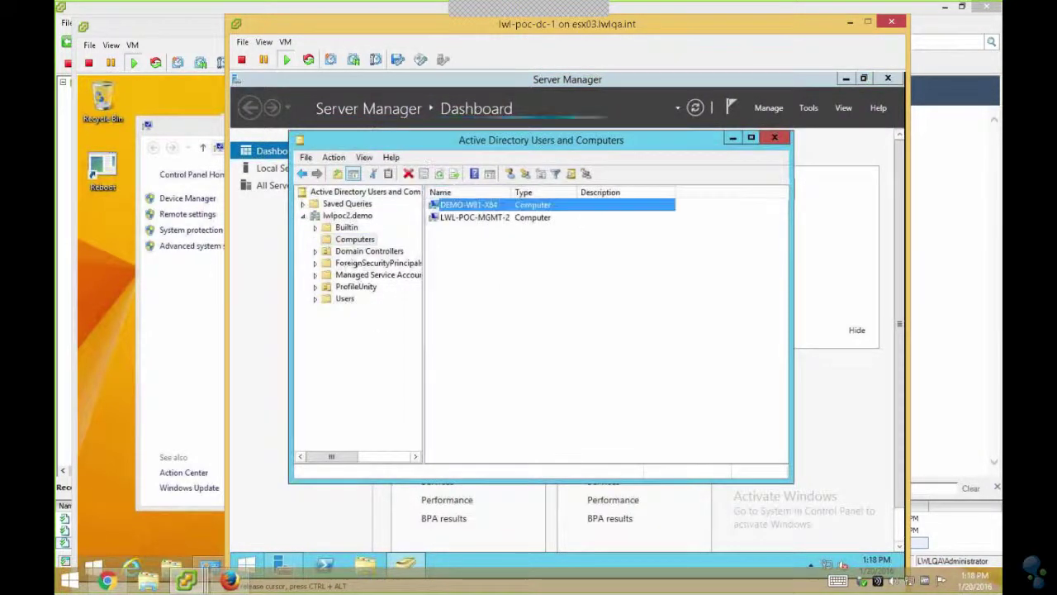
right_click(476, 204)
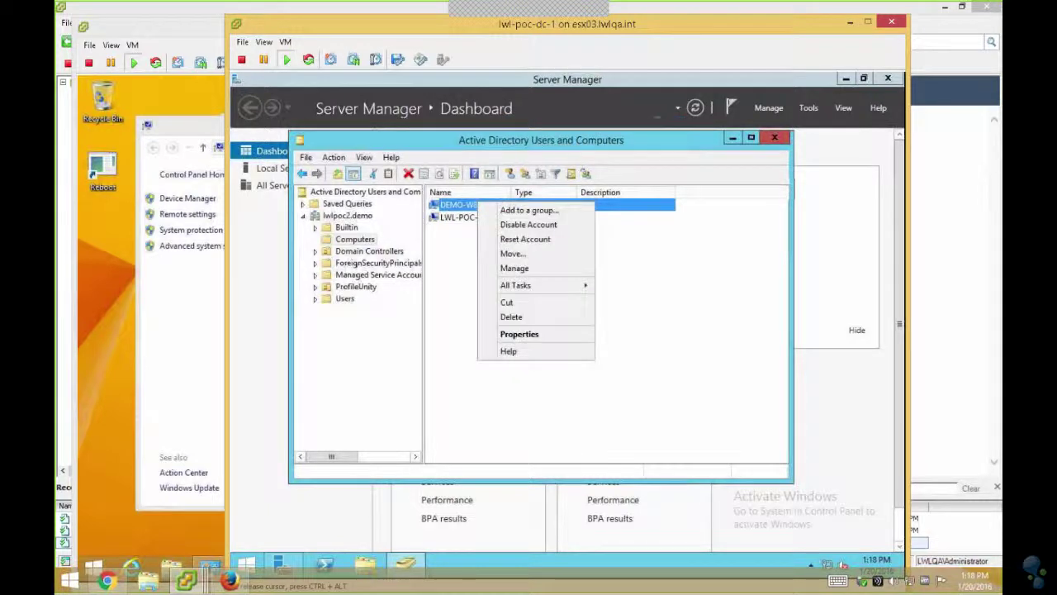
left_click(508, 253)
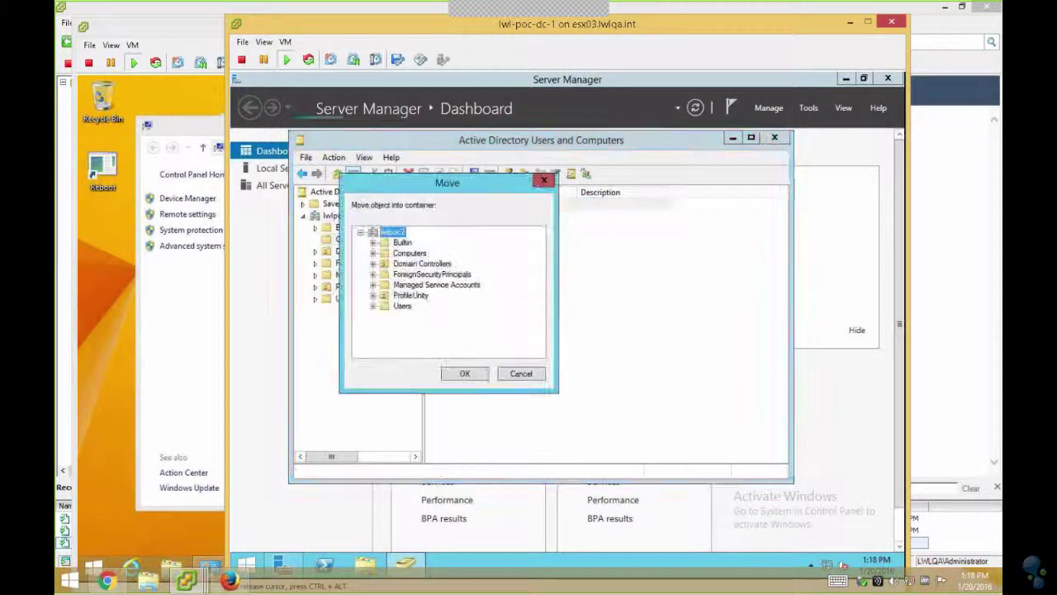
left_click(410, 295)
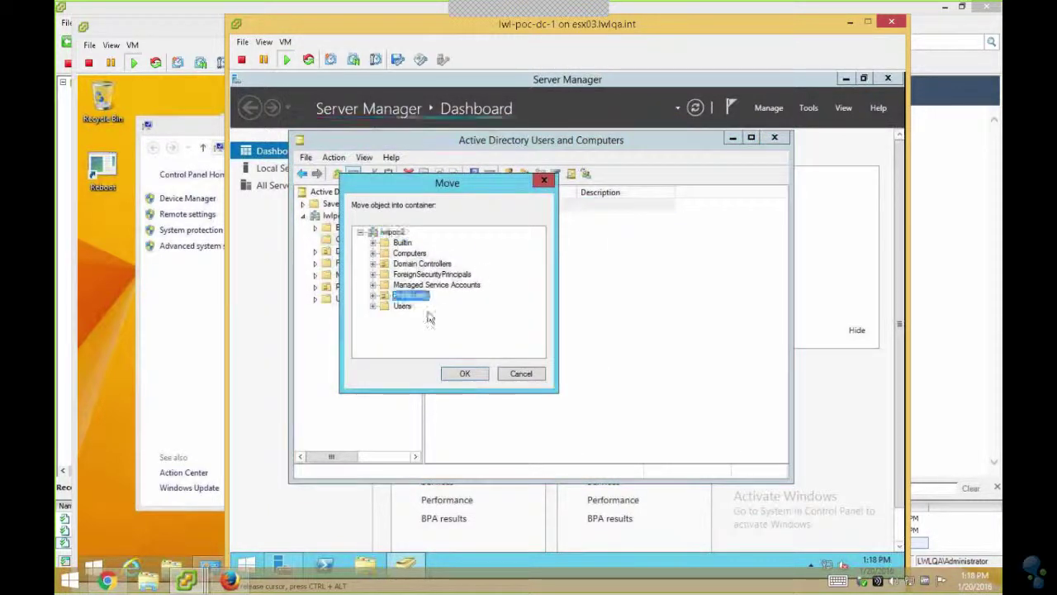
left_click(464, 374)
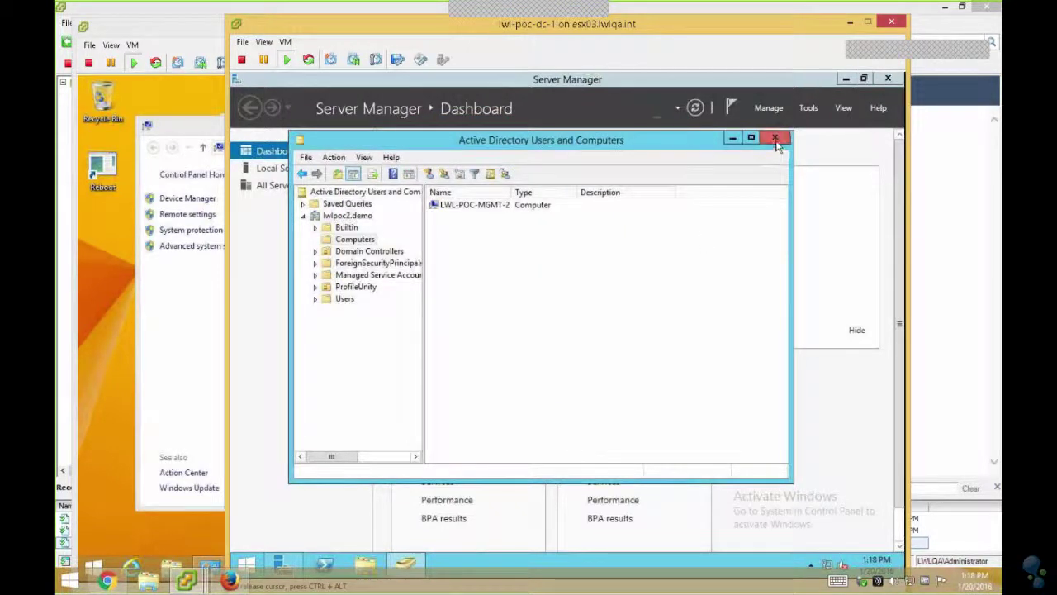
Return to the DEMO-W81-X64 console and restart the client immediately to apply the domain change.
left_click(196, 300)
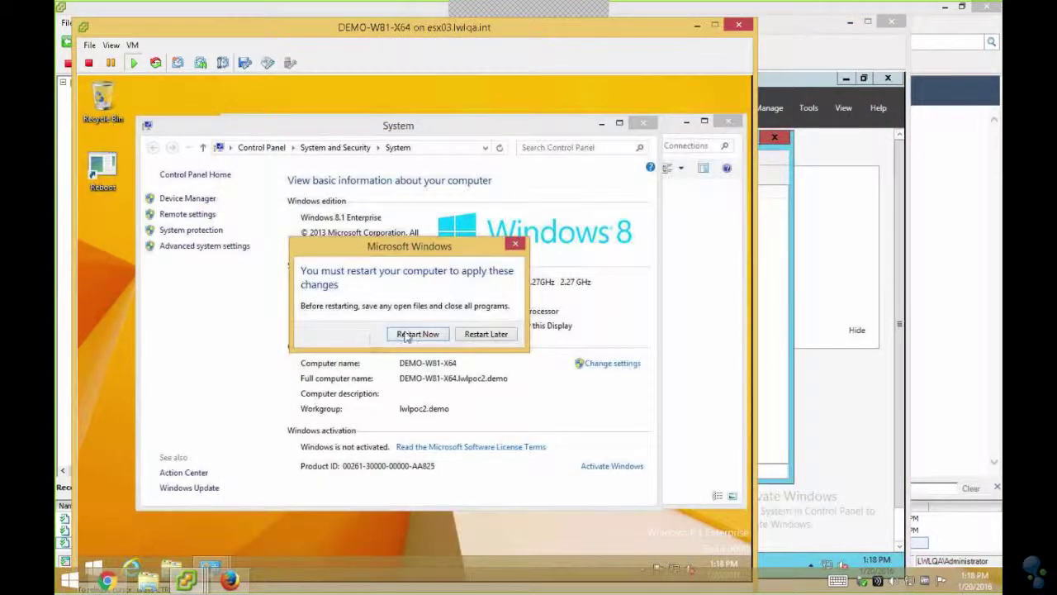
left_click(408, 334)
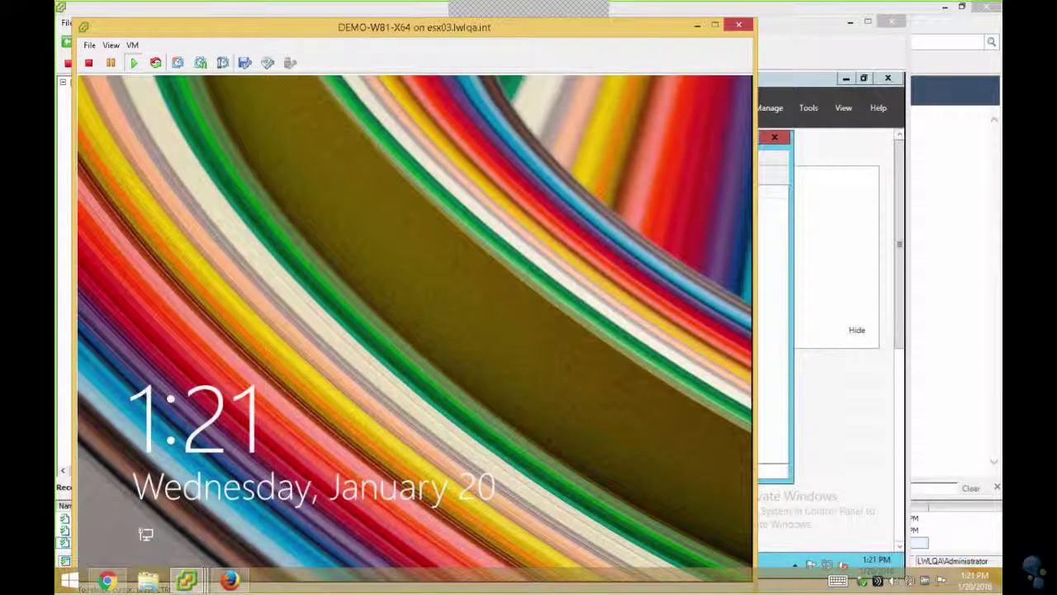
Send the secure attention sequence to the DEMO-W81-X64 guest and bring up the sign-in form for another user.
left_click(132, 45)
mouse_move(240, 73)
left_click(349, 88)
left_click(211, 207)
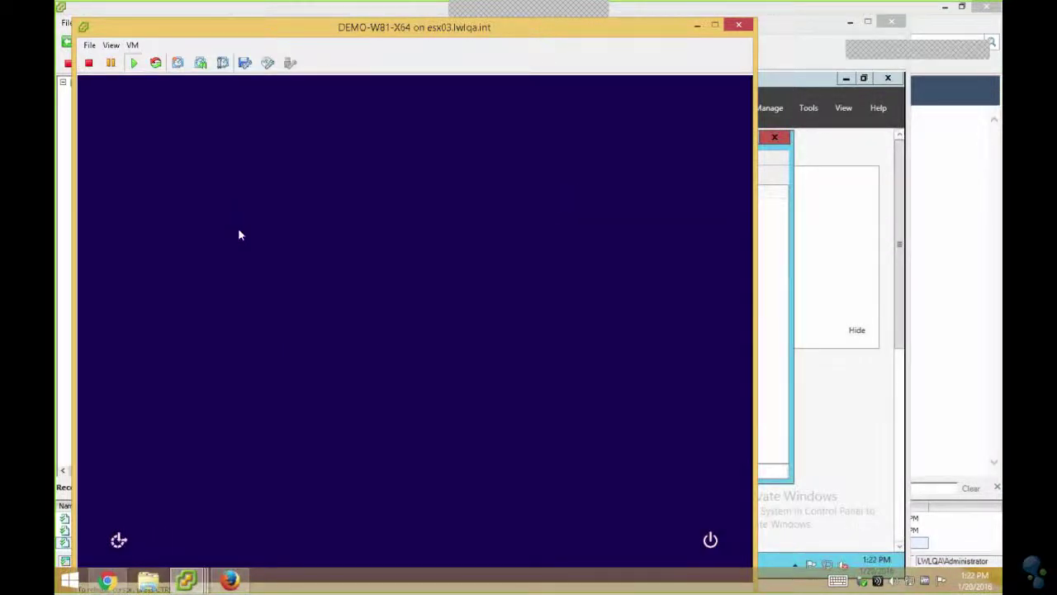
left_click(507, 297)
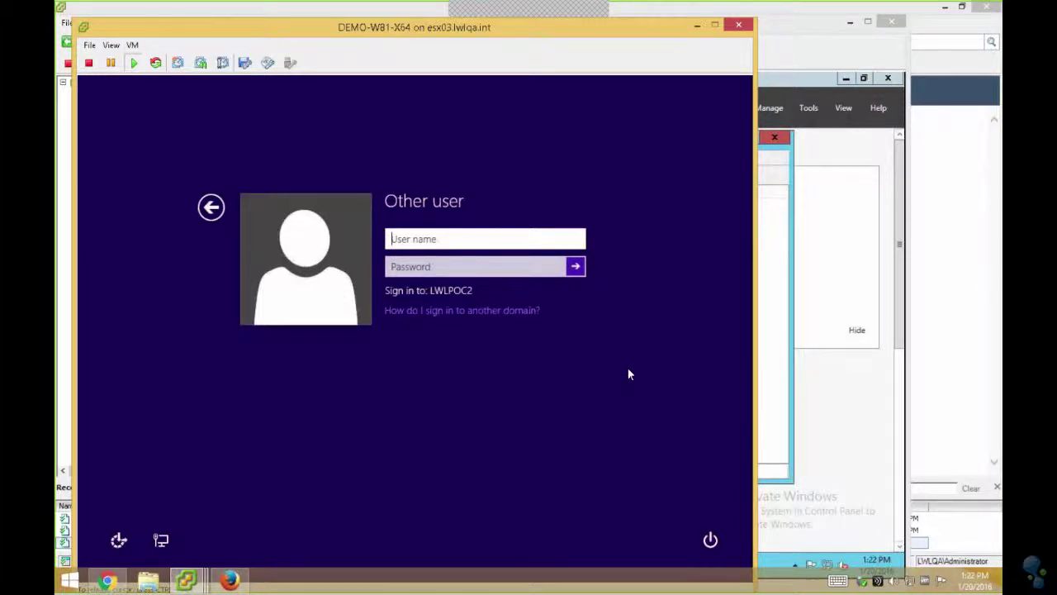
Sign in to the LWLPOC2 domain as user1 with the account password.
type("user1")
key("Tab")
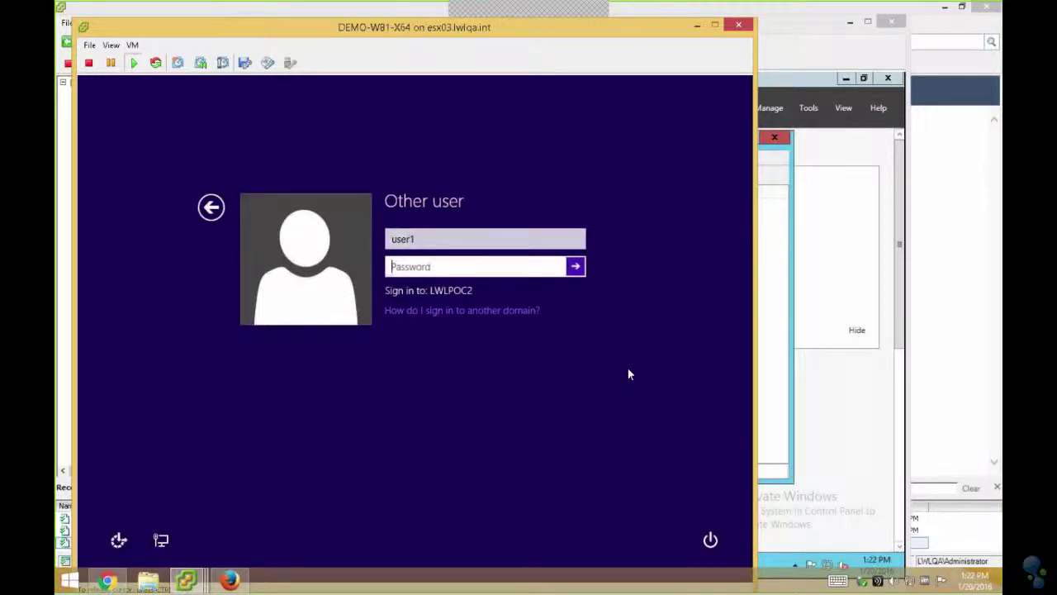
type("•••••")
key("BackSpace")
key("BackSpace")
key("BackSpace")
key("BackSpace")
key("BackSpace")
type("•••••••••••••")
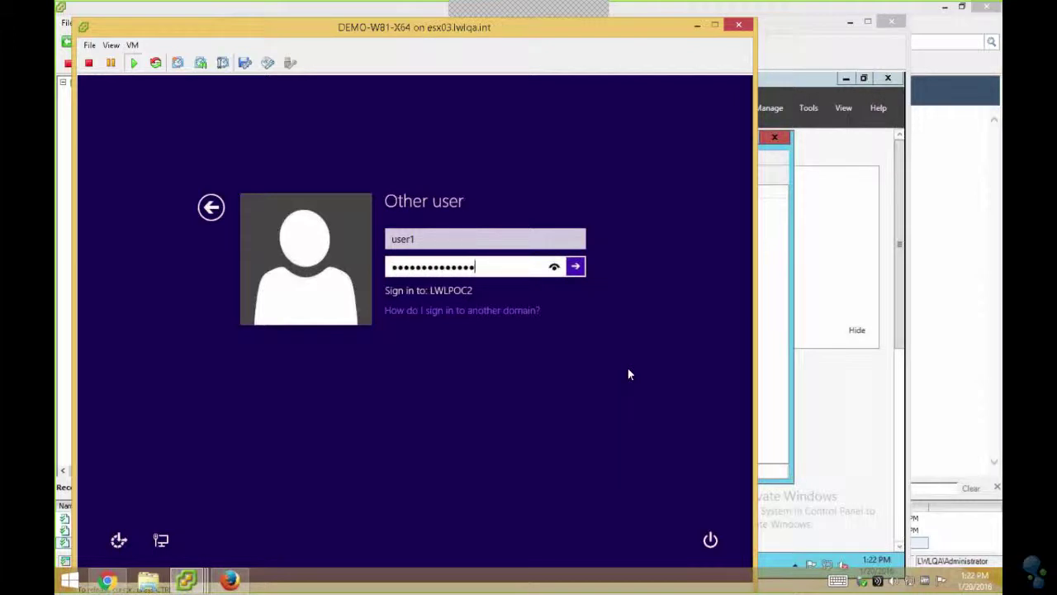
key("Return")
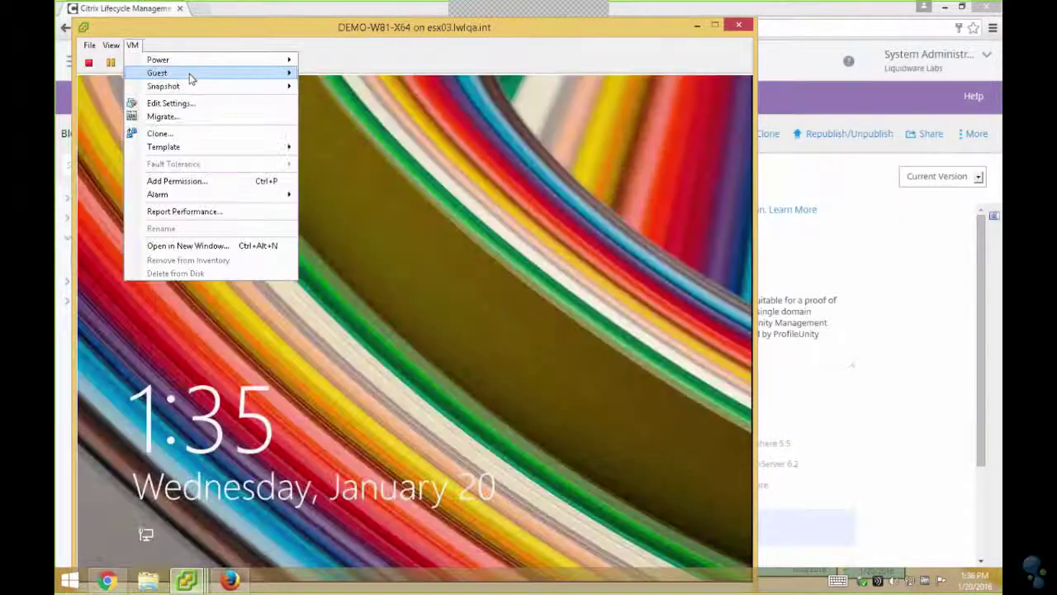
Unlock the DEMO-W81-X64 guest, sign in again as LWLPOC2\user1 with the account password, and open the Windows desktop.
mouse_move(158, 73)
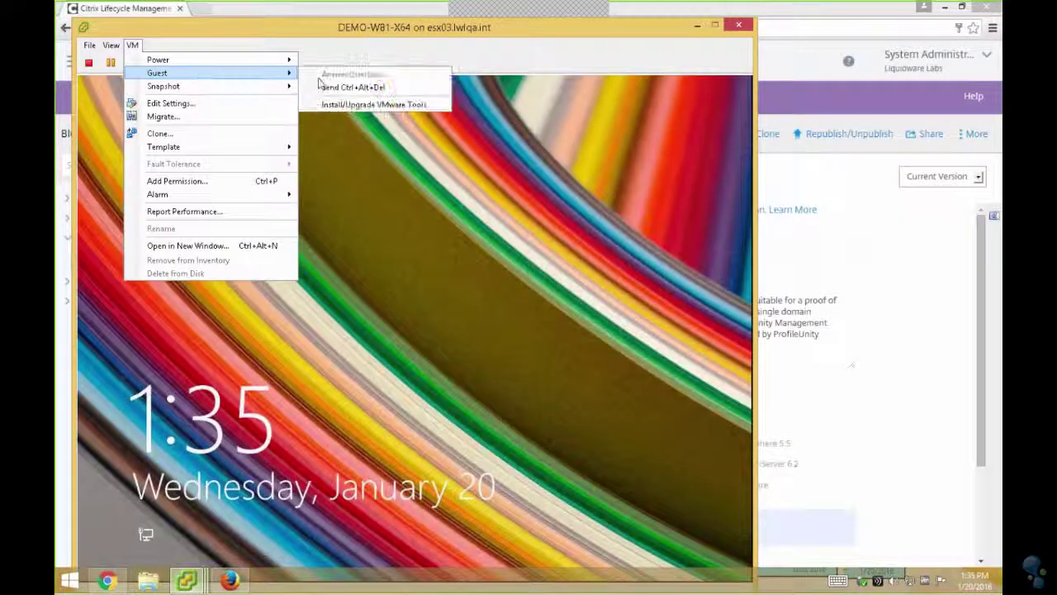
left_click(354, 88)
type("•••••••••••")
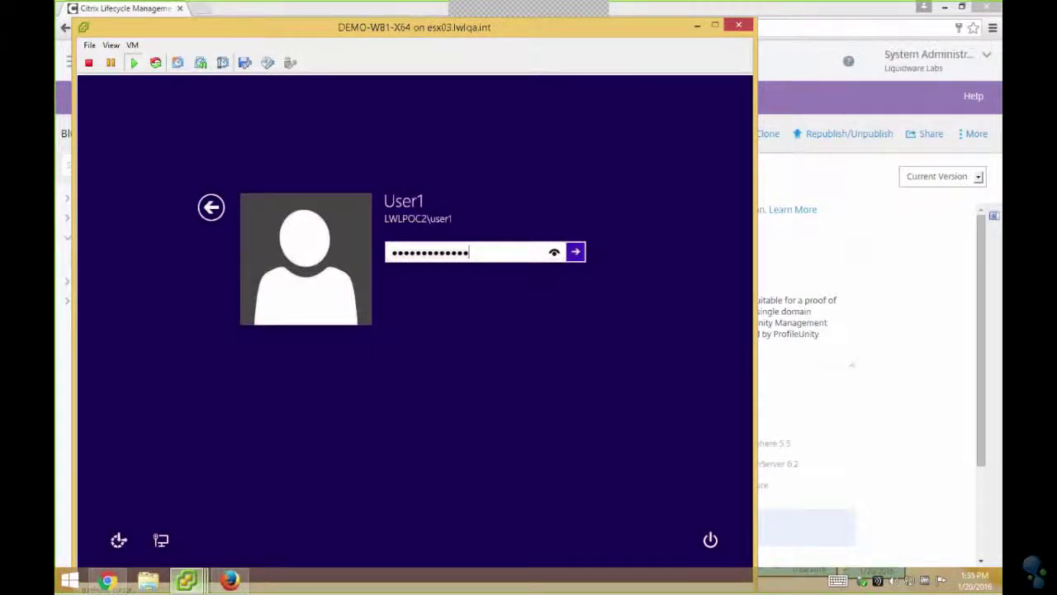
type("•")
key("Return")
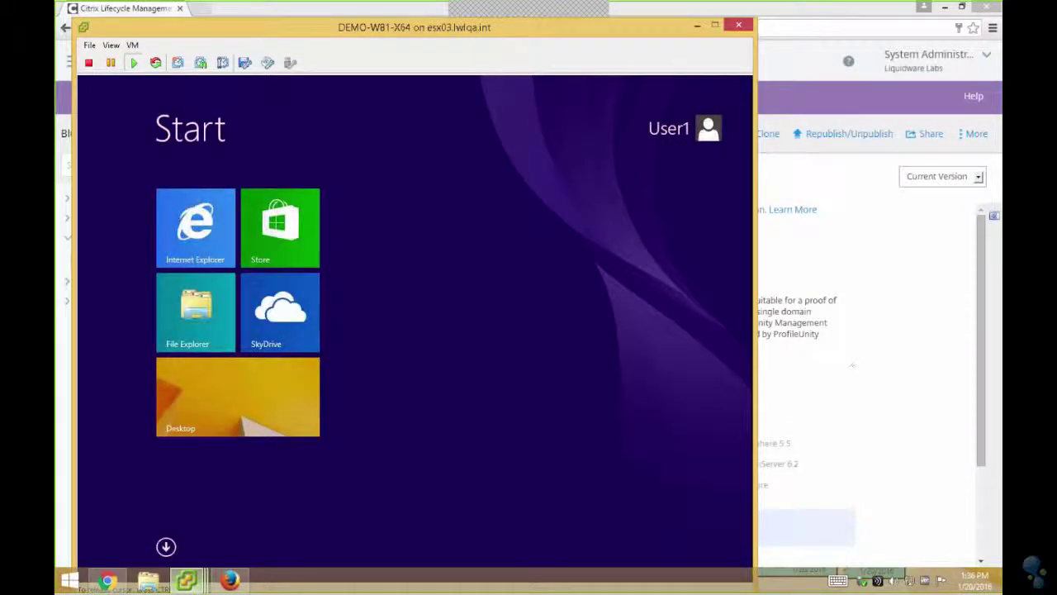
left_click(261, 397)
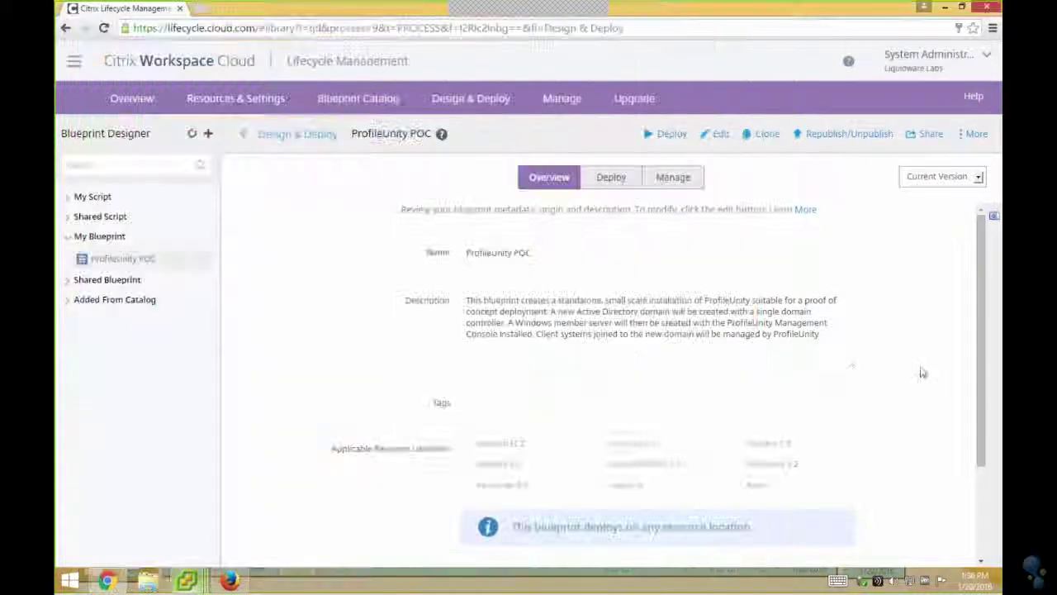
scroll(923, 371, "down", 3)
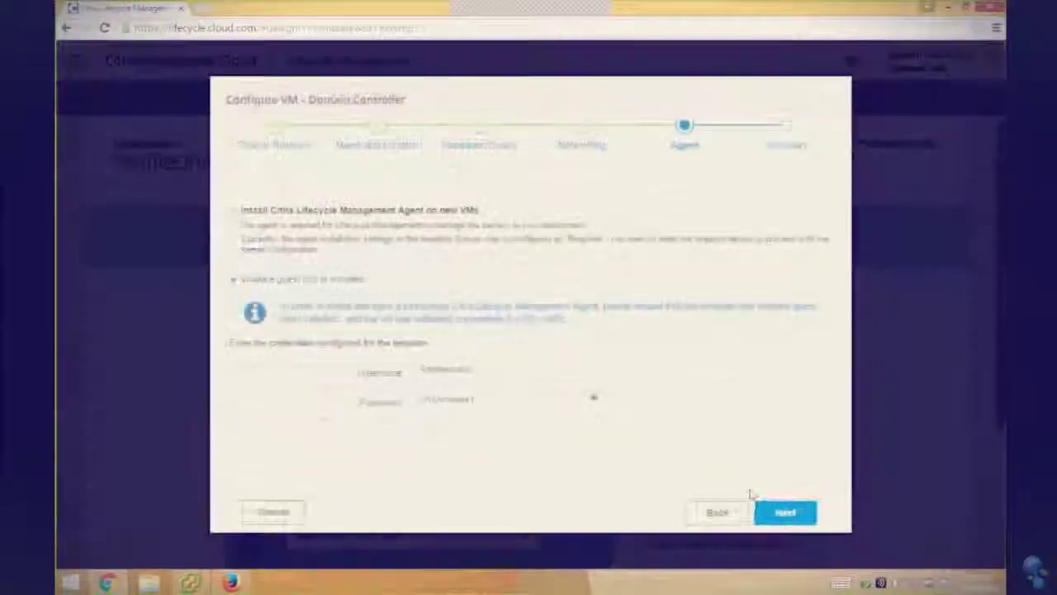
key("Return")
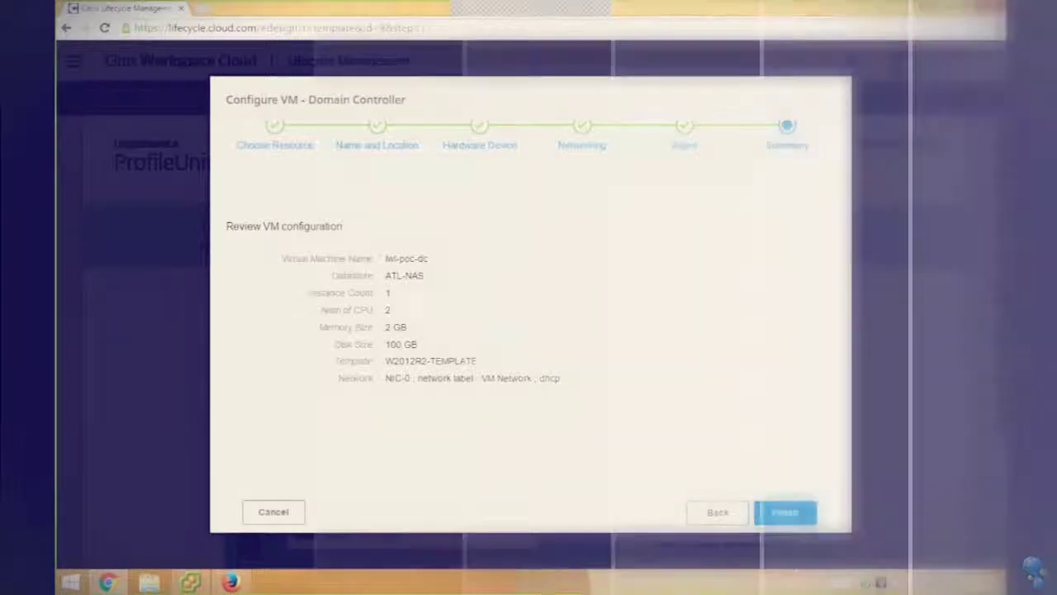